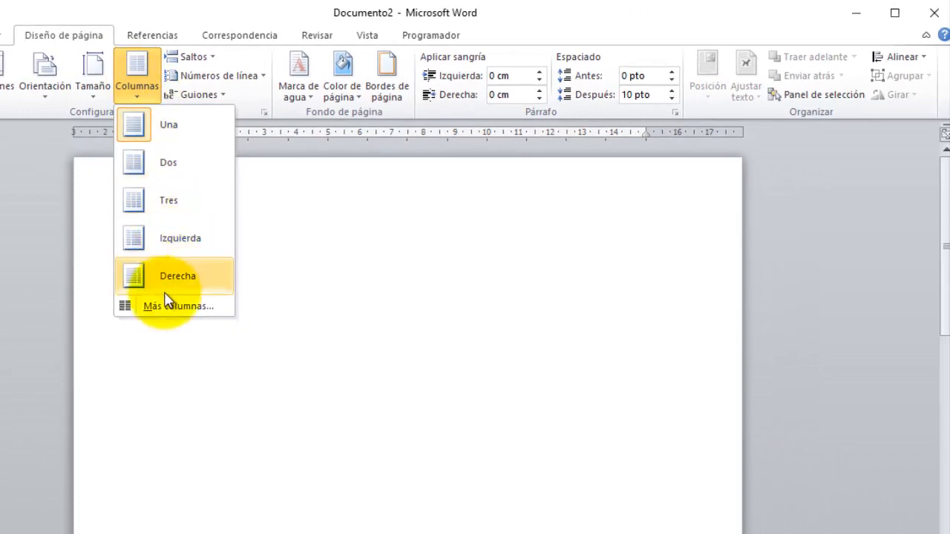
- Open the custom column settings, try the Dos, Tres and Izquierda presets, and enable the line between columns
{"action": "left_click", "coordinate": [164, 306]}
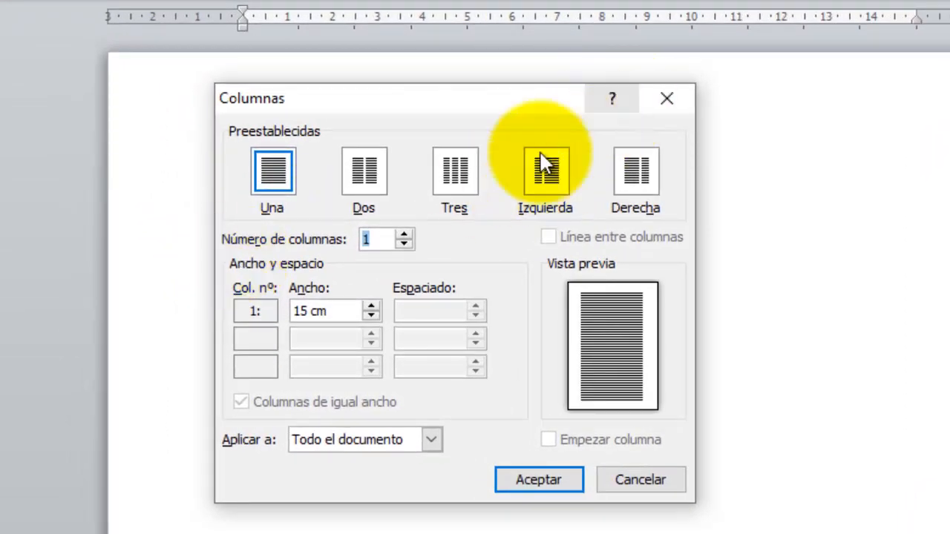
{"action": "left_click", "coordinate": [355, 173]}
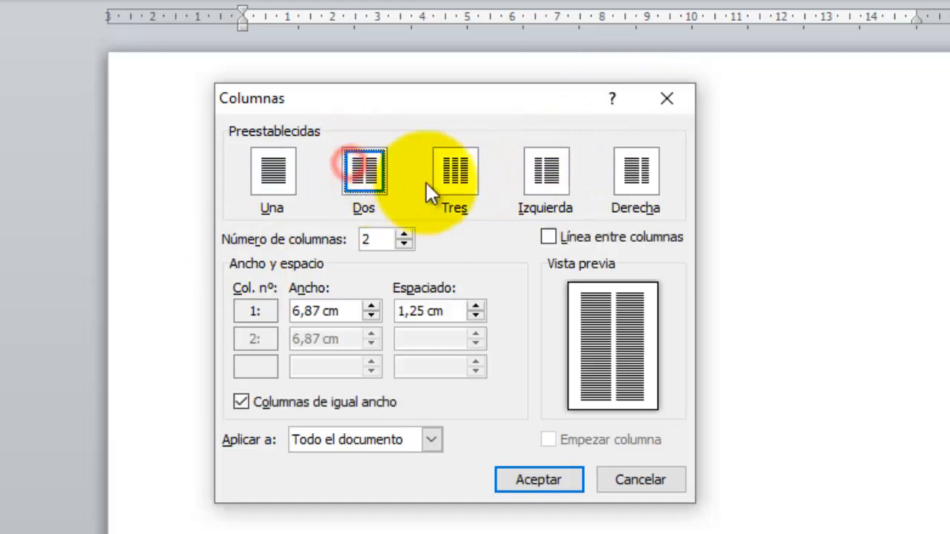
{"action": "left_click", "coordinate": [467, 177]}
{"action": "left_click", "coordinate": [531, 179]}
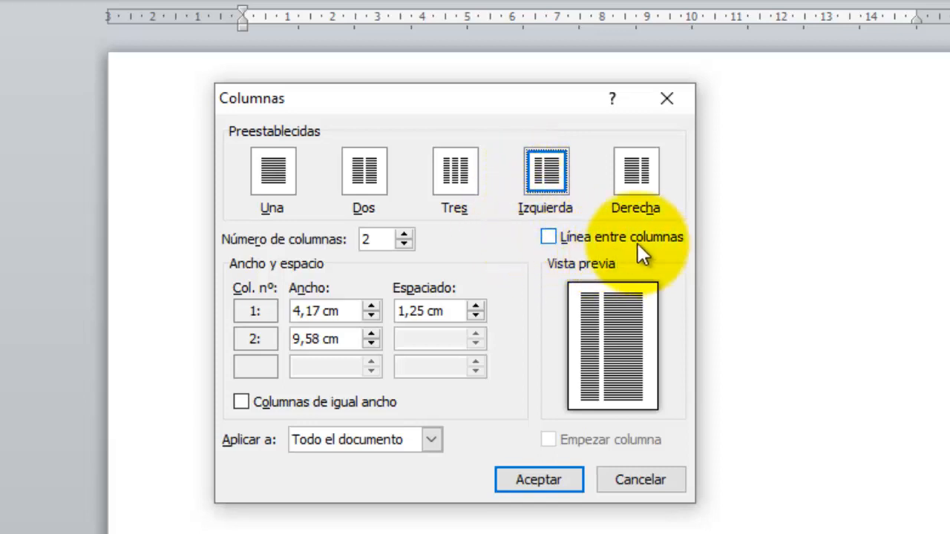
{"action": "left_click", "coordinate": [549, 236]}
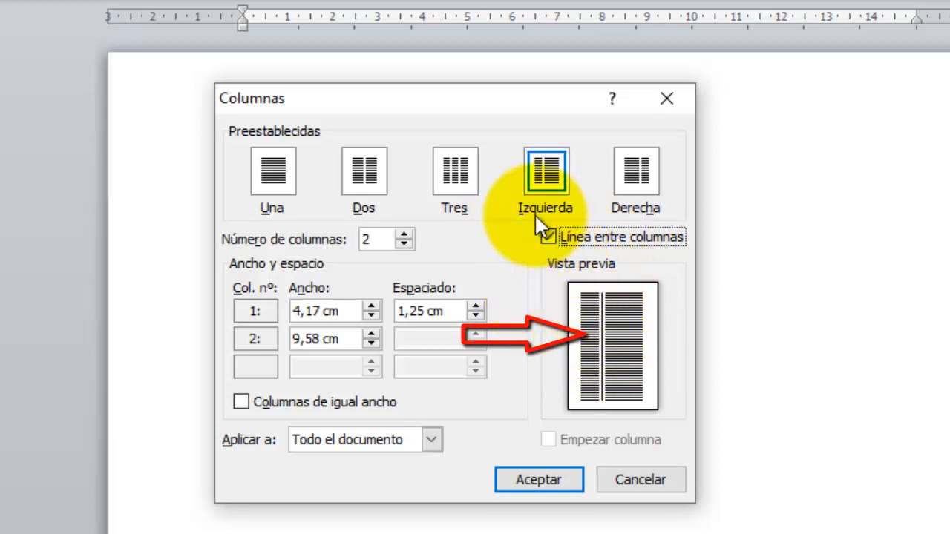
- Raise the number of columns to 5 and make all columns equal in width
{"action": "left_click", "coordinate": [405, 235]}
{"action": "left_click", "coordinate": [404, 235]}
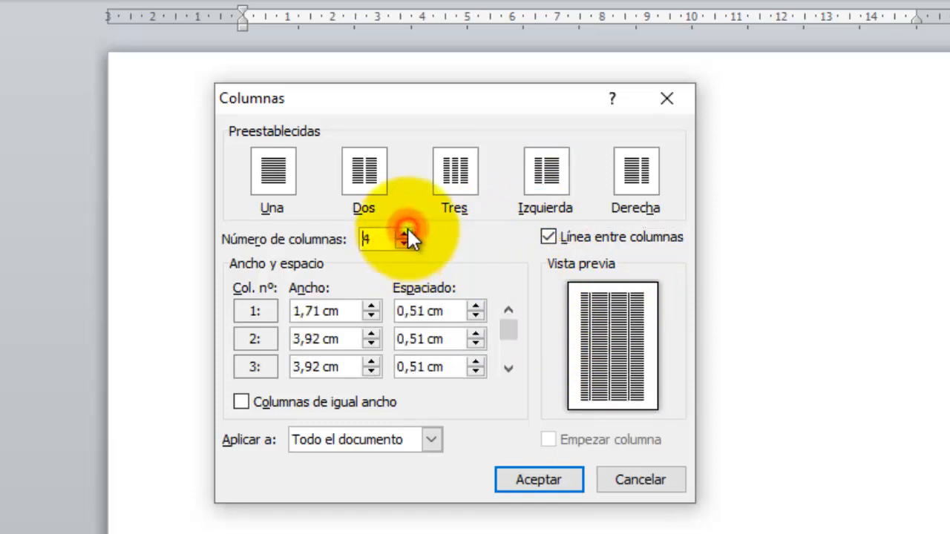
{"action": "left_click", "coordinate": [407, 235]}
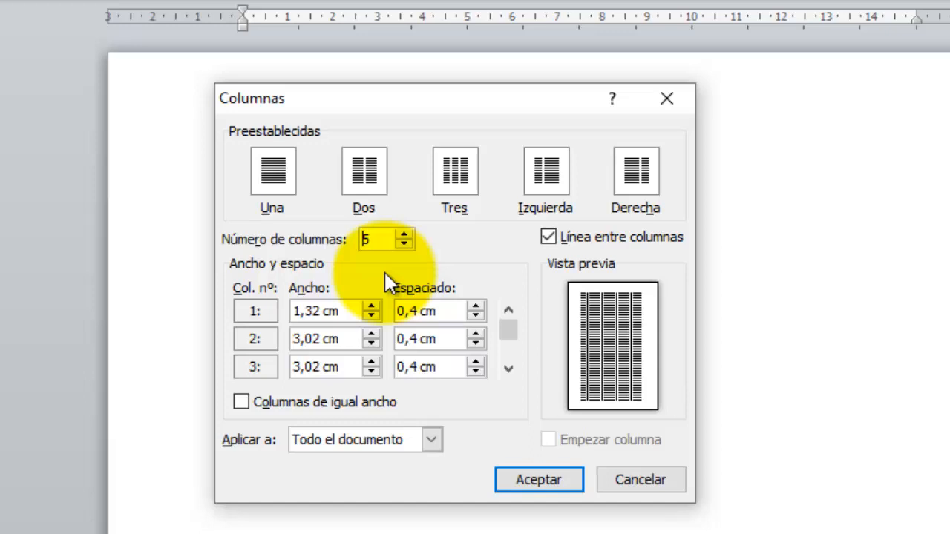
{"action": "left_click", "coordinate": [242, 403]}
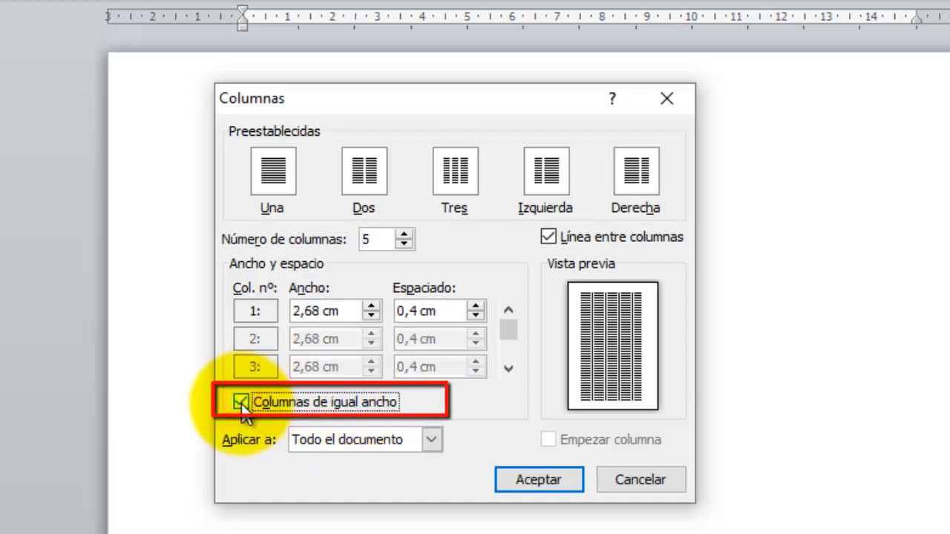
- Choose the Dos preset for the whole document and apply the column settings
{"action": "left_click", "coordinate": [431, 439]}
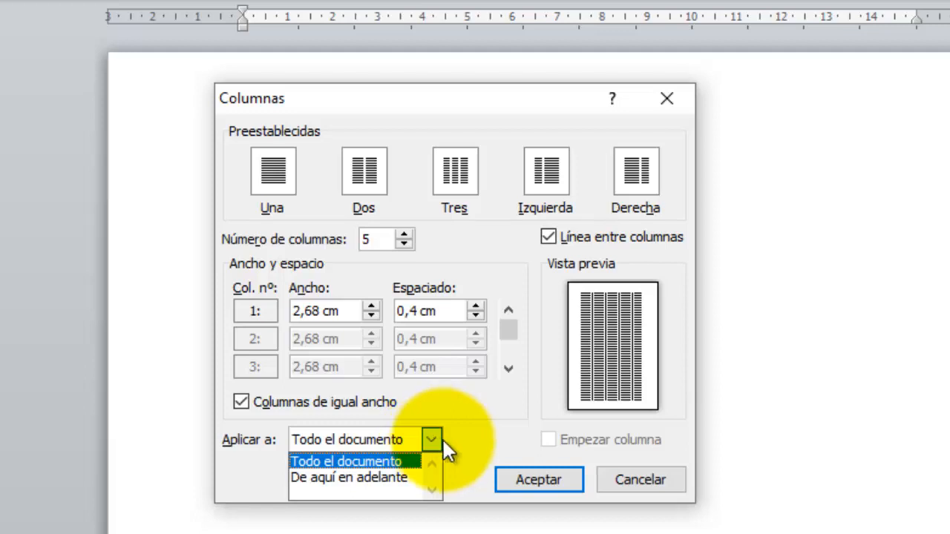
{"action": "left_click", "coordinate": [492, 411]}
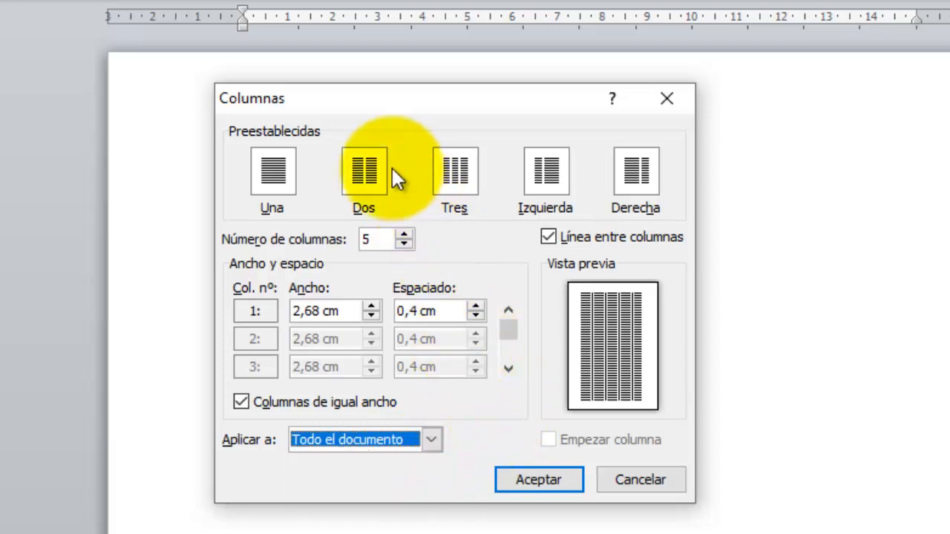
{"action": "left_click", "coordinate": [360, 178]}
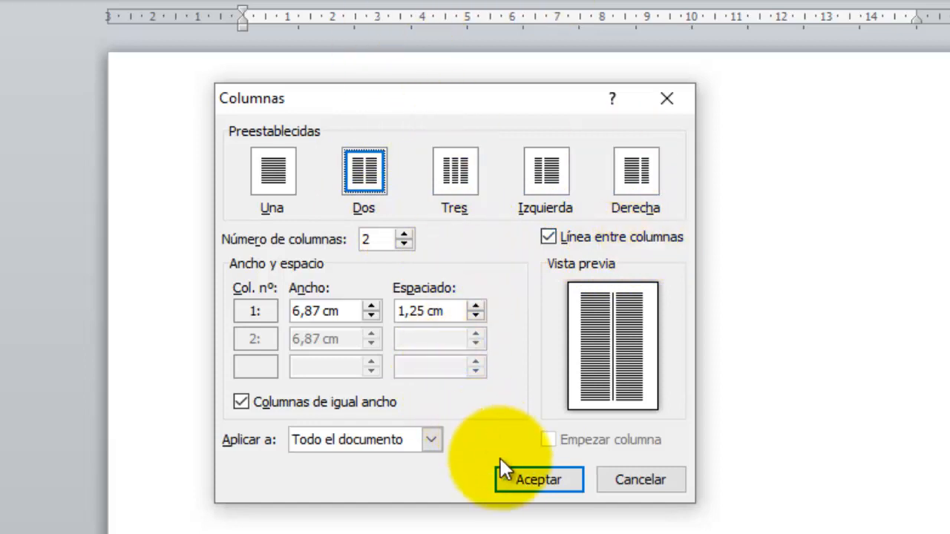
{"action": "left_click", "coordinate": [521, 478]}
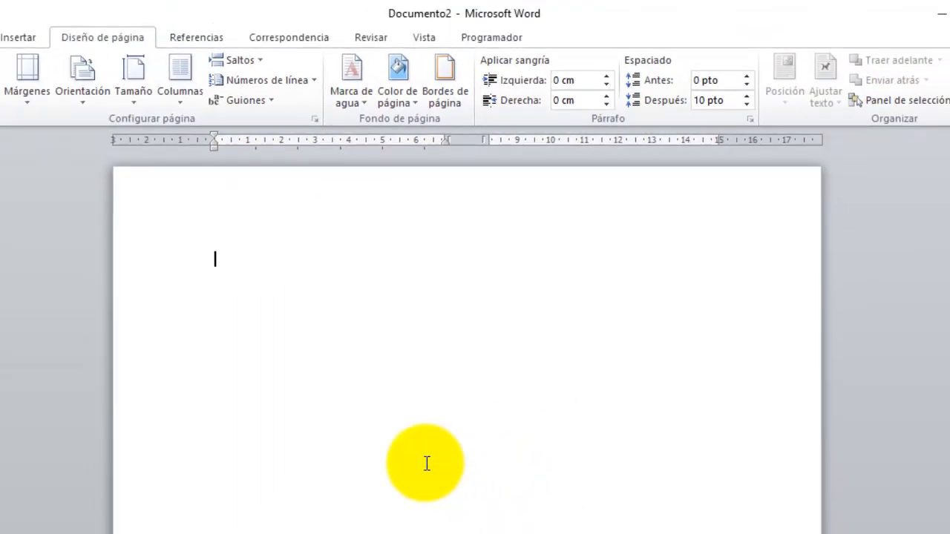
- Write the biography beginning "Velázquez nació en la ciudad de Sevilla. Sus", insert a column break and continue with "historia. Realizó además “La fragua de"
{"action": "type", "text": "Velázquez nació en"}
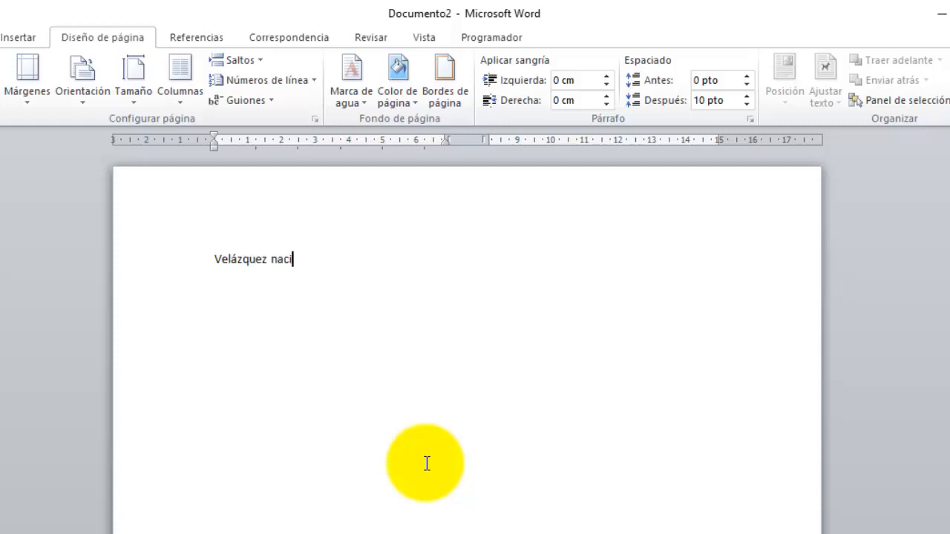
{"action": "type", "text": " la ciudad de Sevilla. Sus"}
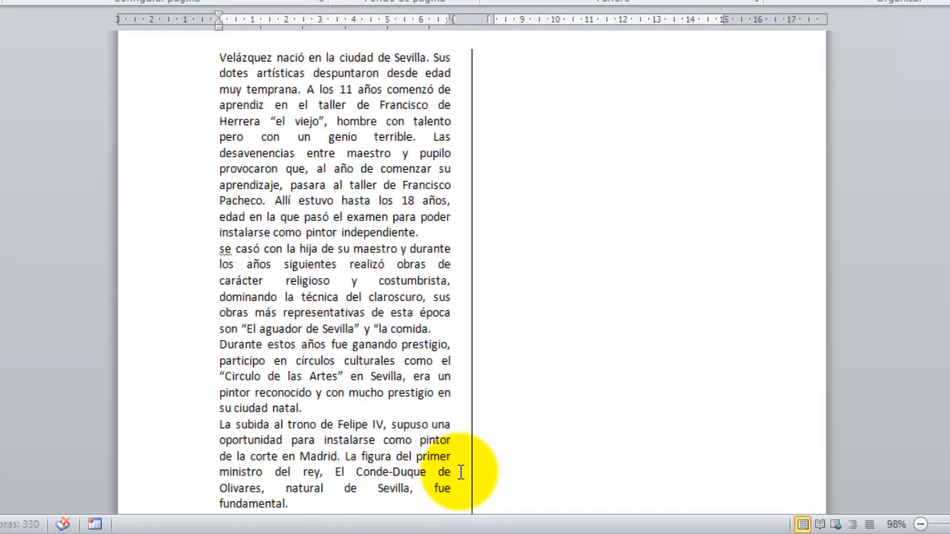
{"action": "key", "text": "ctrl+shift+Return"}
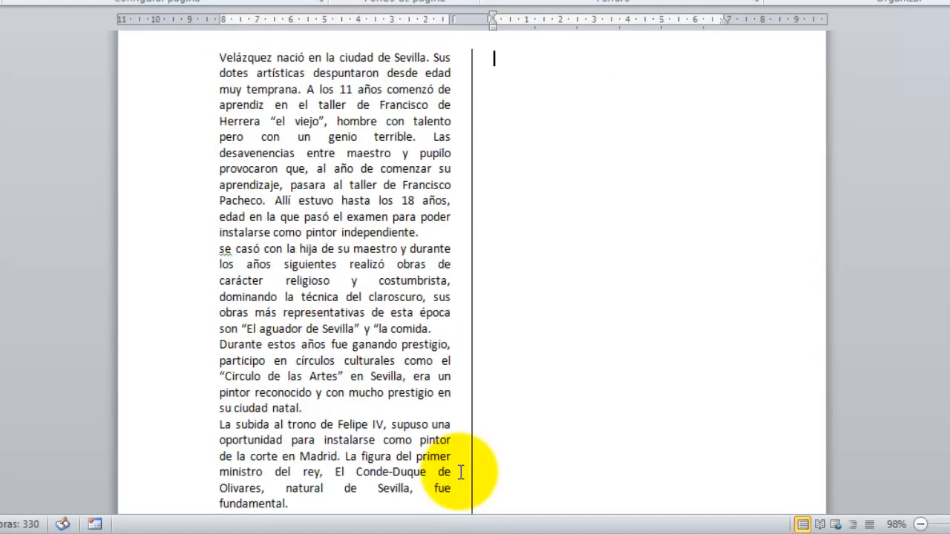
{"action": "type", "text": "historia. Realizó además “La fragua de"}
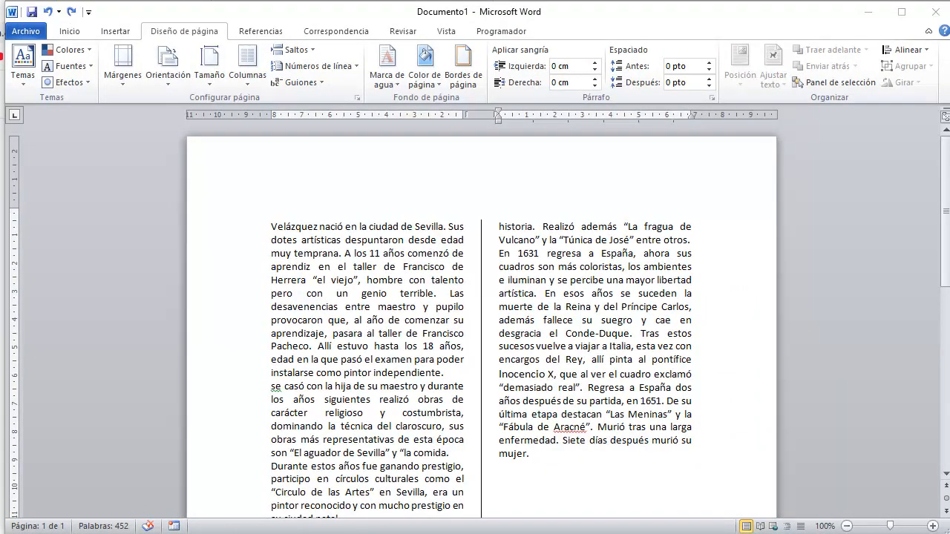
- Look through the two-column biography and restore its single-column layout
{"action": "scroll", "coordinate": [588, 270], "scroll_direction": "down", "scroll_amount": 5}
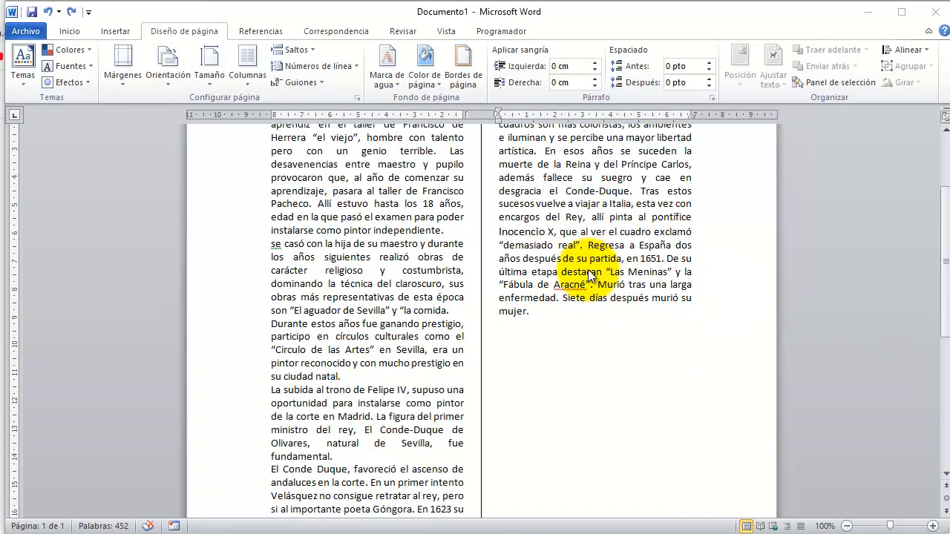
{"action": "scroll", "coordinate": [588, 270], "scroll_direction": "down", "scroll_amount": 4}
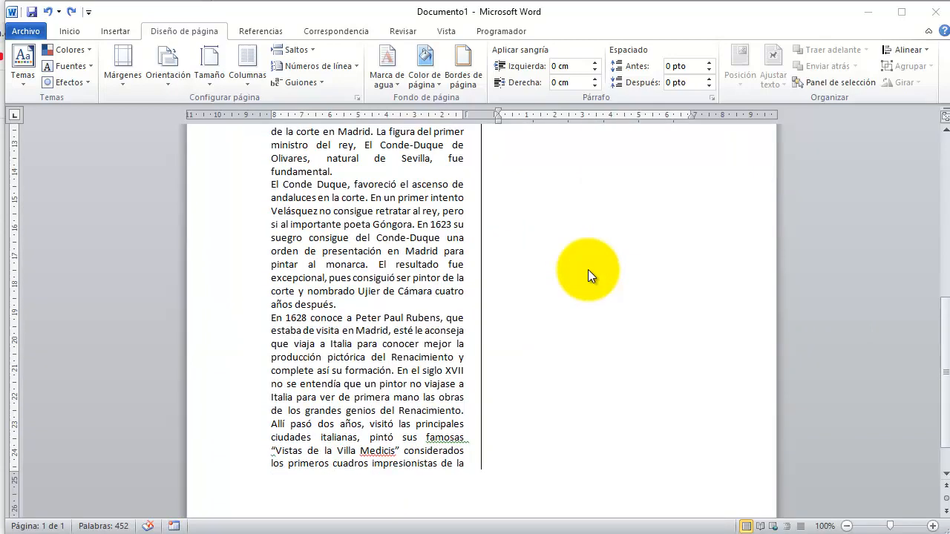
{"action": "scroll", "coordinate": [588, 268], "scroll_direction": "up", "scroll_amount": 9}
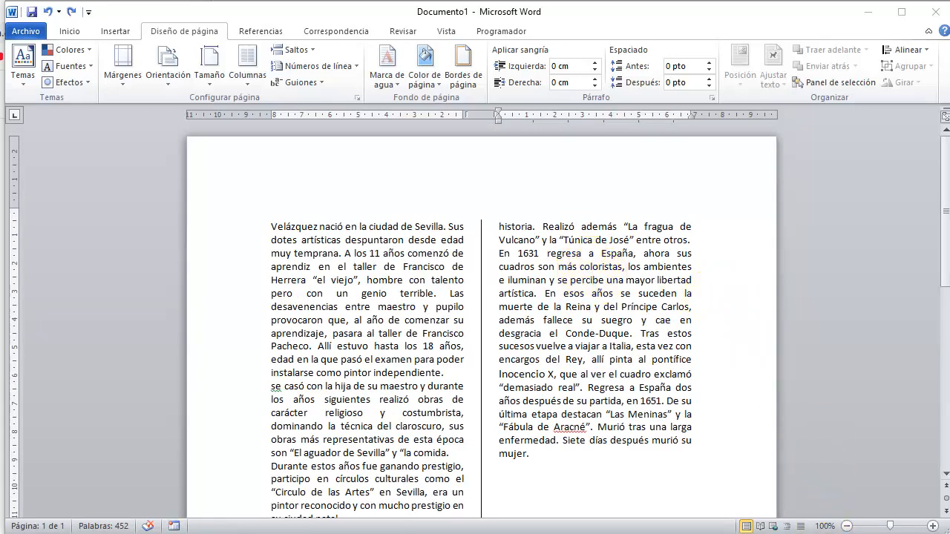
{"action": "key", "text": "ctrl+y"}
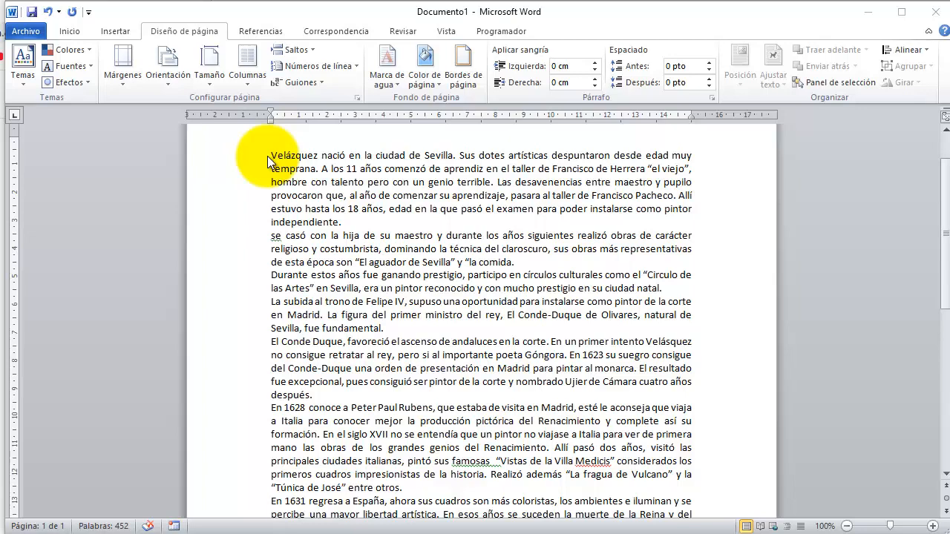
- Try the three-column layout on the entire biography text, check it to the end and undo it
{"action": "key", "text": "ctrl+a"}
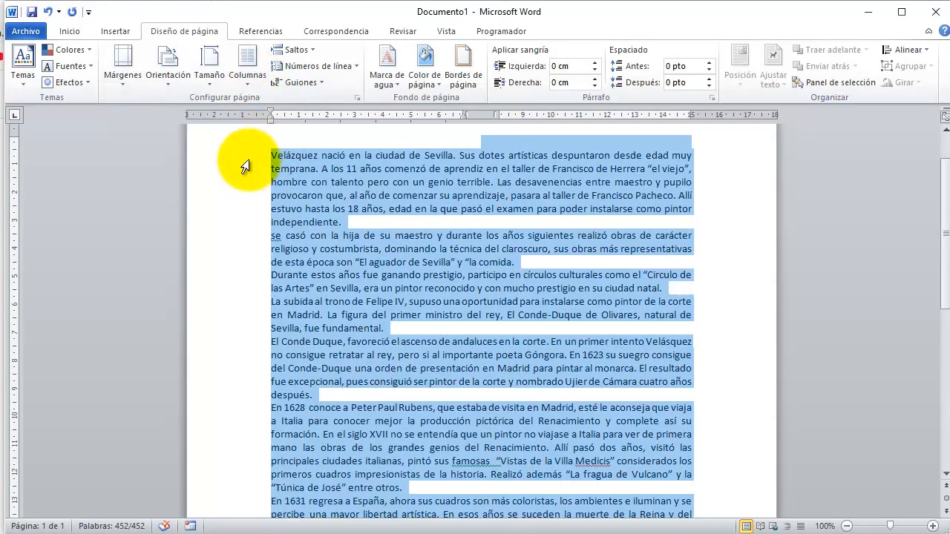
{"action": "left_click", "coordinate": [242, 74]}
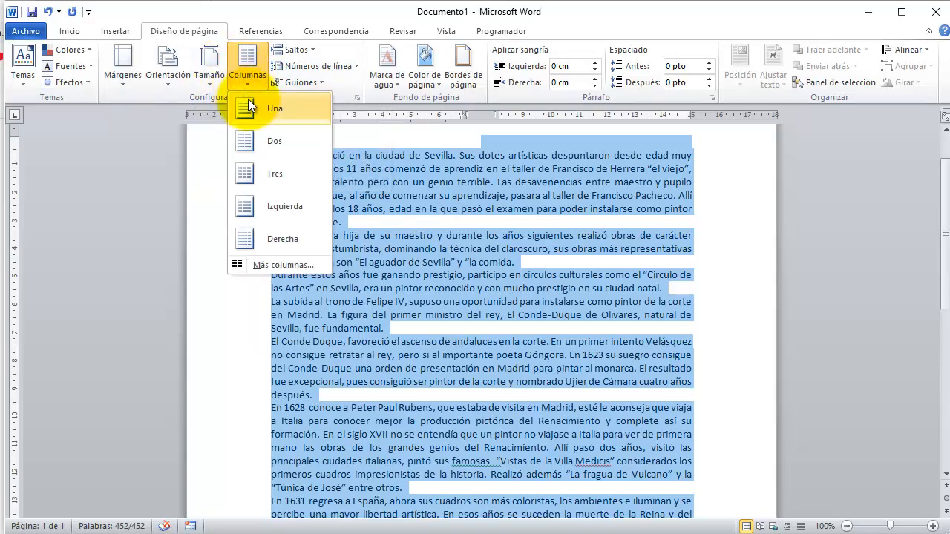
{"action": "left_click", "coordinate": [269, 176]}
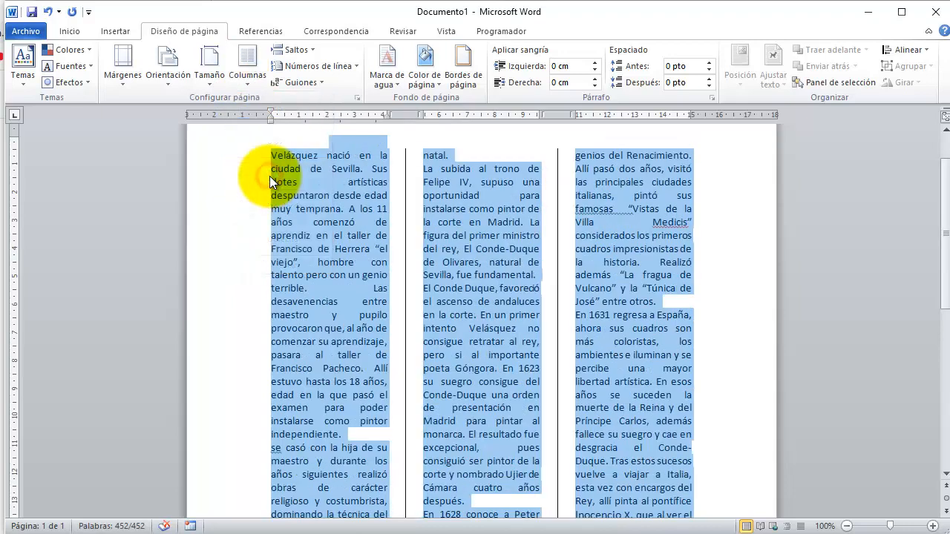
{"action": "key", "text": "ctrl+End"}
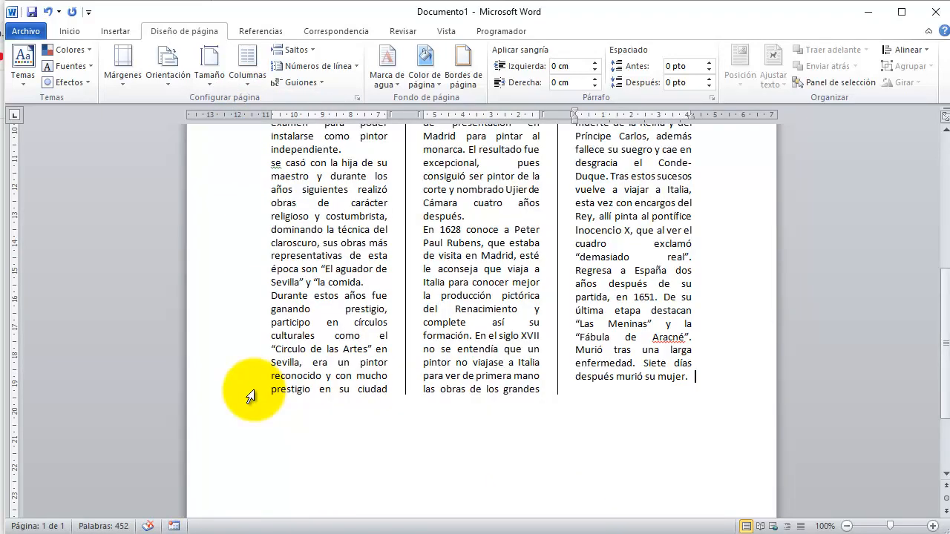
{"action": "key", "text": "ctrl+z"}
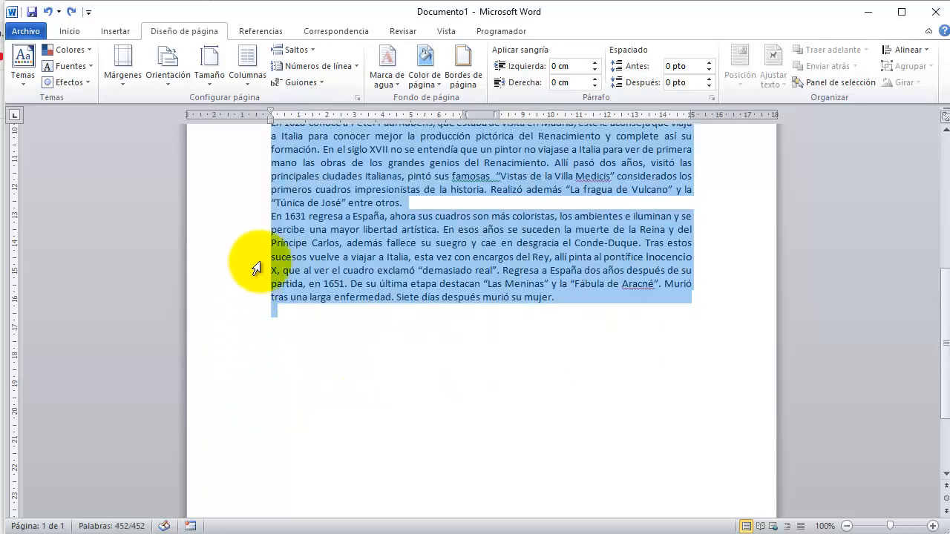
- Apply the Izquierda column layout to the entire biography text and clear the selection
{"action": "scroll", "coordinate": [250, 275], "scroll_direction": "up", "scroll_amount": 5}
{"action": "left_click", "coordinate": [256, 79]}
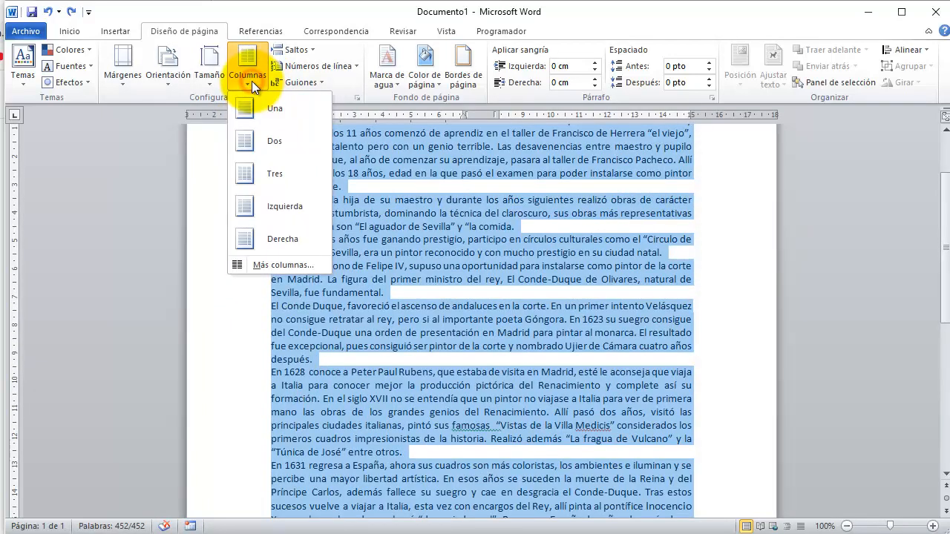
{"action": "left_click", "coordinate": [260, 209]}
{"action": "scroll", "coordinate": [484, 243], "scroll_direction": "up", "scroll_amount": 3}
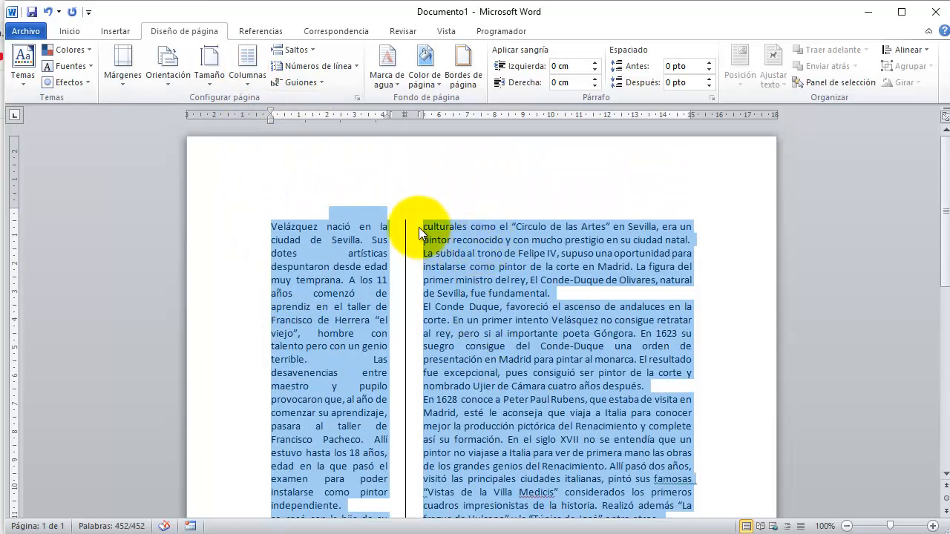
{"action": "scroll", "coordinate": [414, 235], "scroll_direction": "down", "scroll_amount": 6}
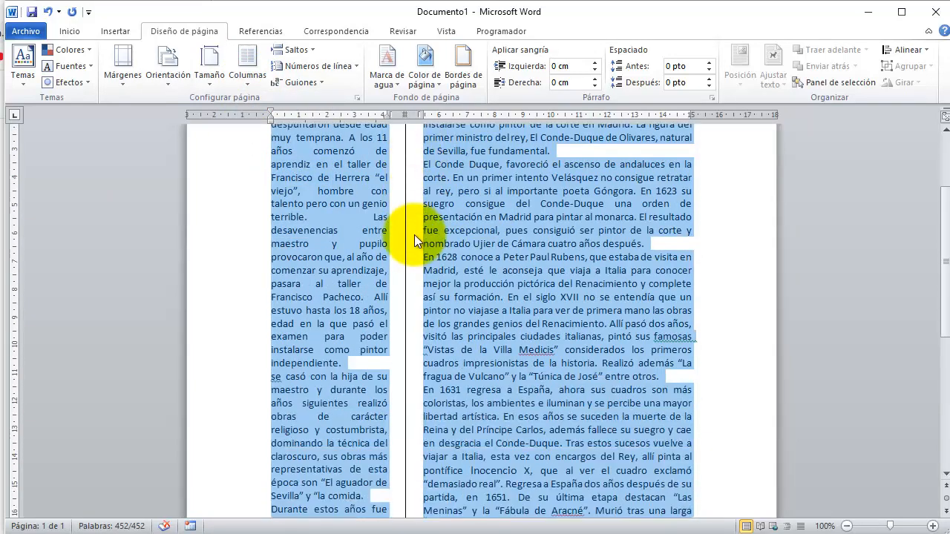
{"action": "left_click", "coordinate": [765, 327]}
{"action": "scroll", "coordinate": [743, 324], "scroll_direction": "up", "scroll_amount": 5}
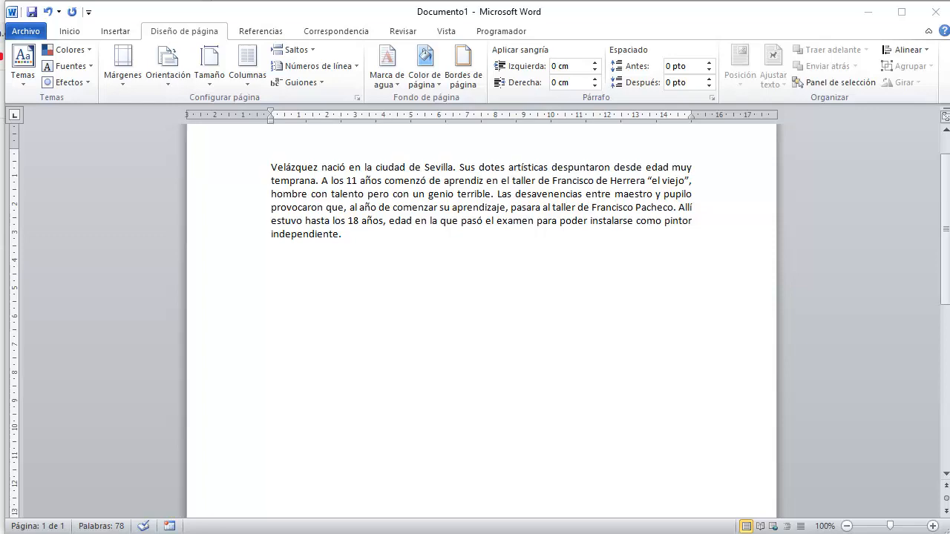
- Insert a continuous section break after "independiente." and show the hidden formatting marks
{"action": "left_click", "coordinate": [351, 236]}
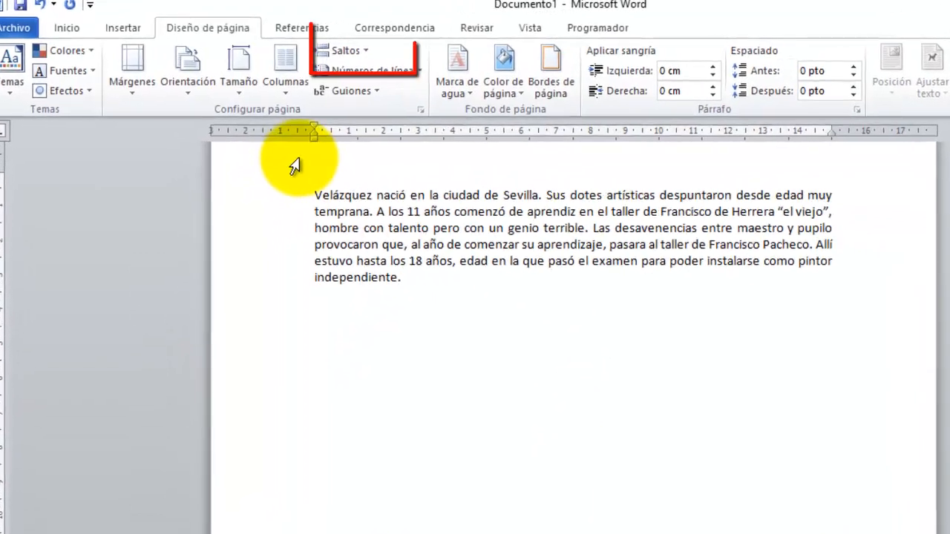
{"action": "left_click", "coordinate": [366, 52]}
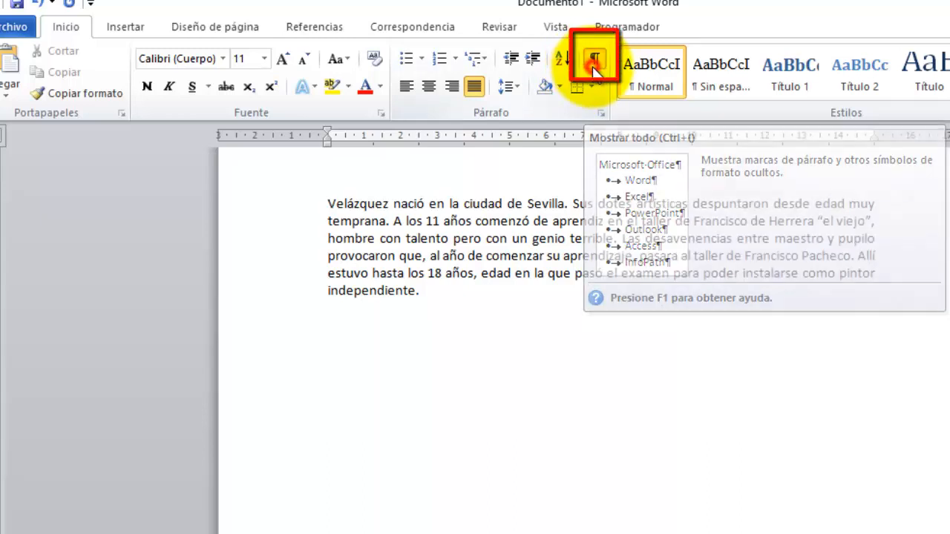
{"action": "left_click", "coordinate": [594, 65]}
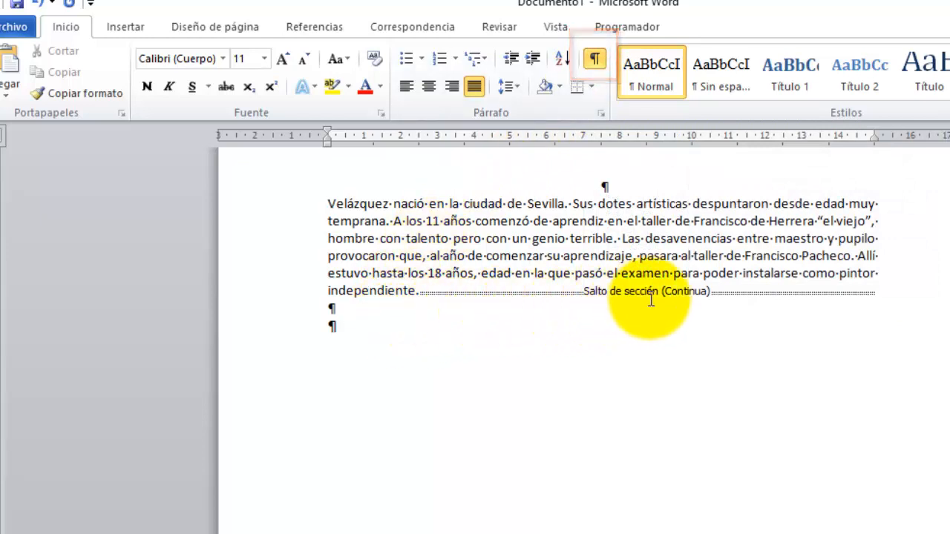
- Lay out the empty section below the continuous break in two columns with a line between them
{"action": "left_click", "coordinate": [352, 312]}
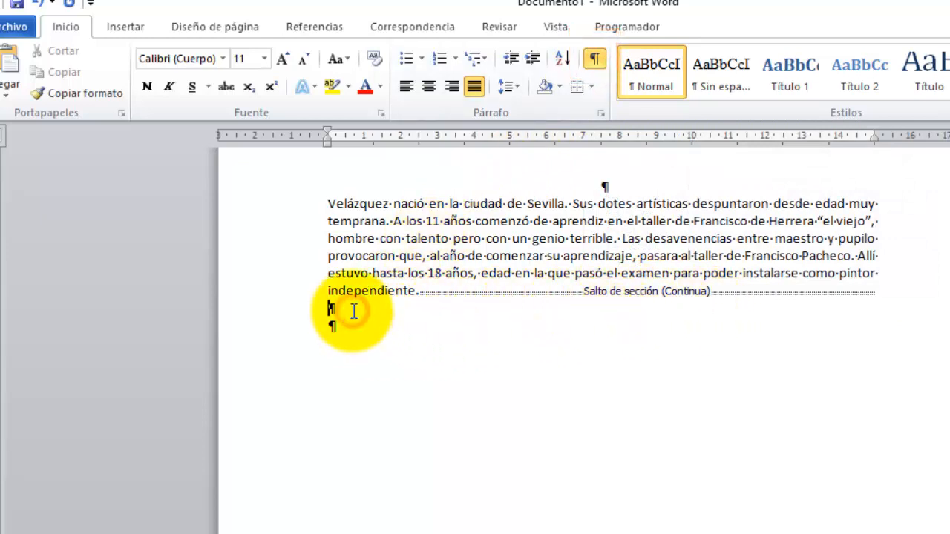
{"action": "left_click", "coordinate": [215, 27]}
{"action": "left_click", "coordinate": [292, 90]}
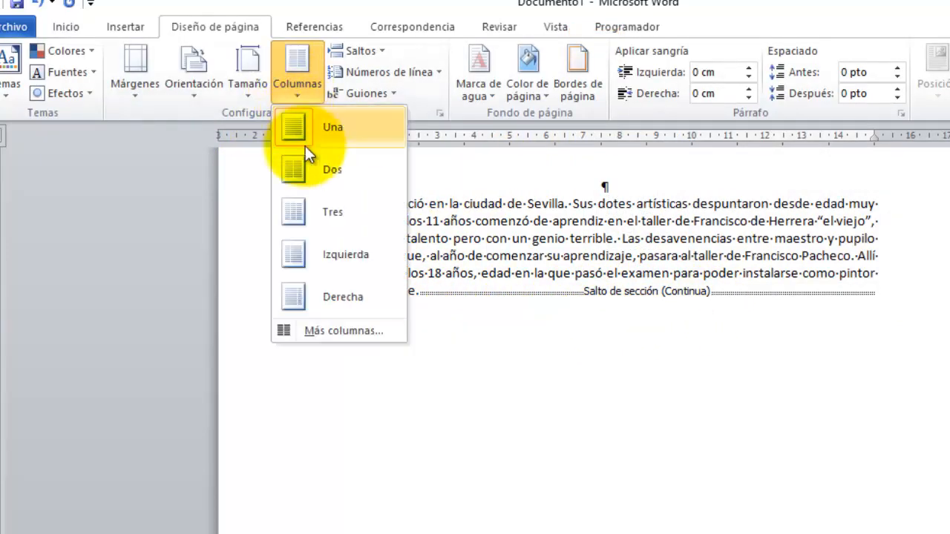
{"action": "left_click", "coordinate": [306, 180]}
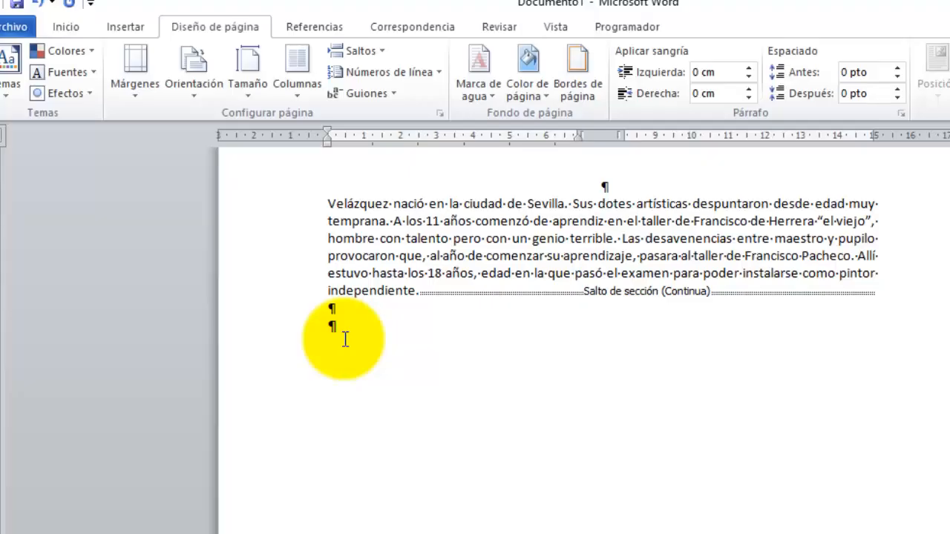
- Fill the first column with the paragraph from "Se casó con la hija de su maestro" to "la comida."
{"action": "type", "text": "S"}
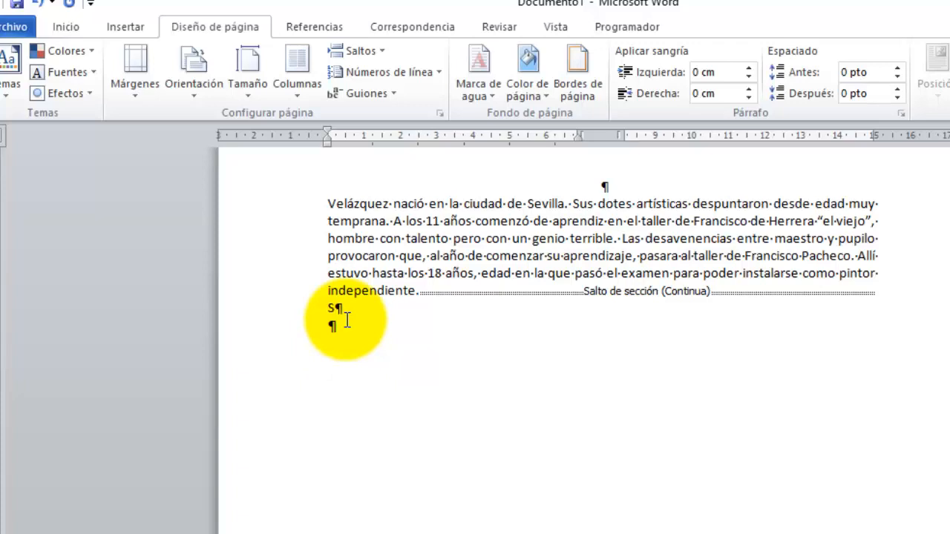
{"action": "type", "text": "e cas"}
{"action": "key", "text": "ctrl+v"}
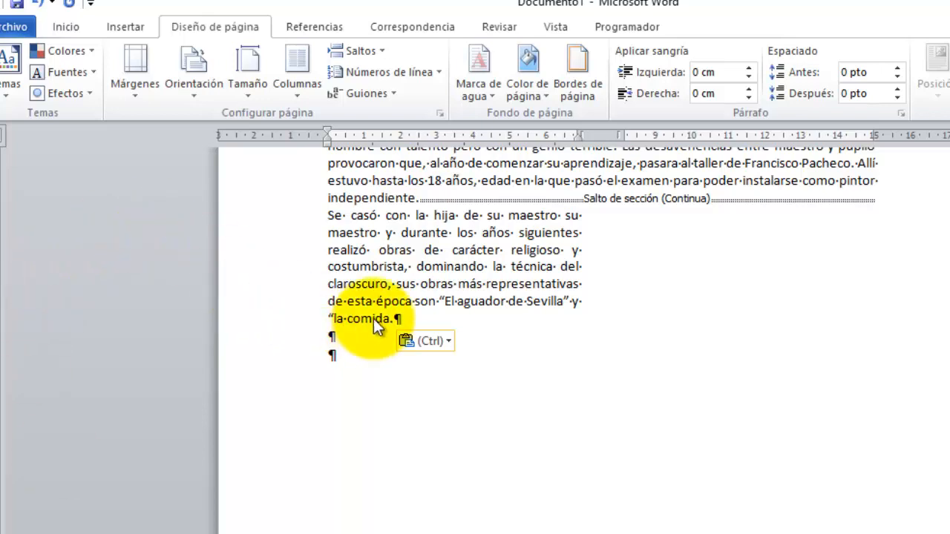
- Insert a column break on the empty line below the paragraph ending in "la comida."
{"action": "left_click", "coordinate": [409, 315]}
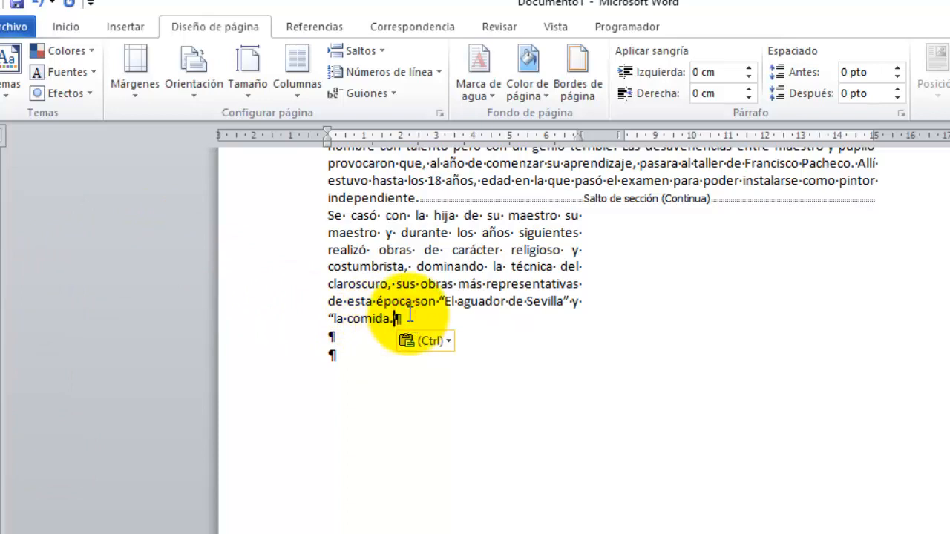
{"action": "left_click", "coordinate": [337, 338]}
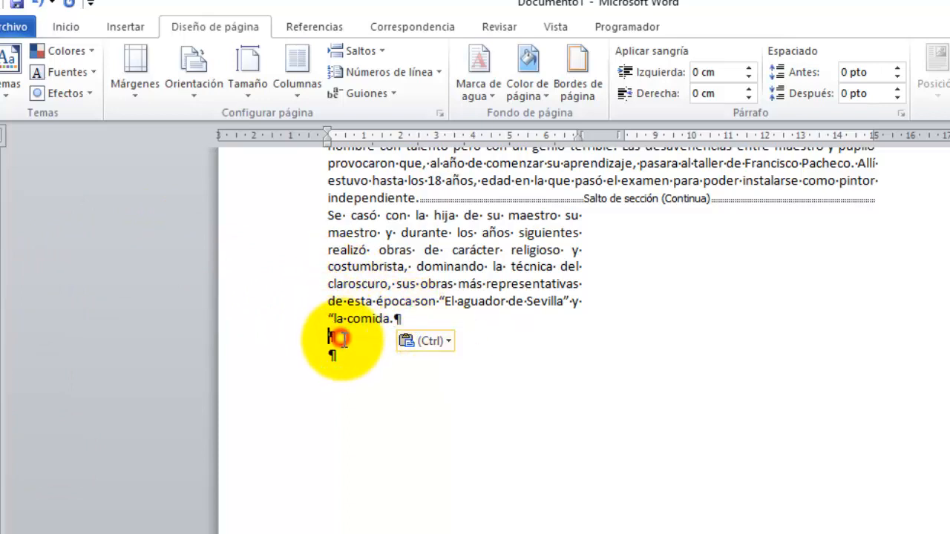
{"action": "left_click", "coordinate": [362, 51]}
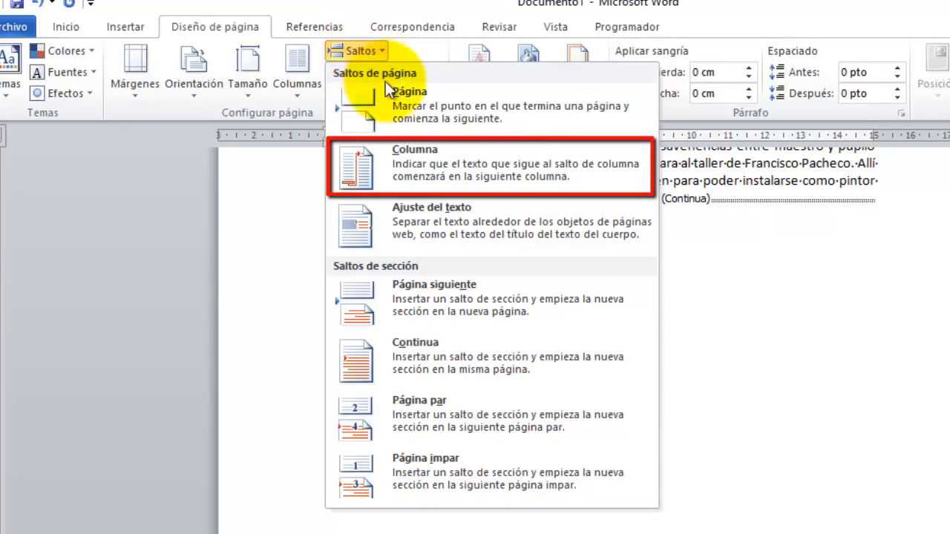
{"action": "left_click", "coordinate": [425, 173]}
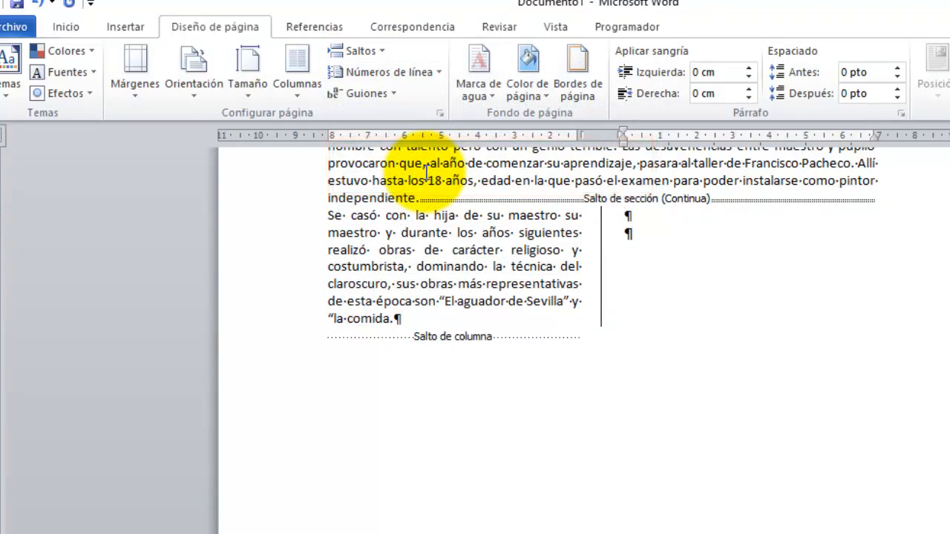
- Fill the second column with the paragraph beginning "Durante estos años fue ganando prestigio," and insert a continuous section break below it
{"action": "type", "text": "Durante estos años fue ganando prestigio,"}
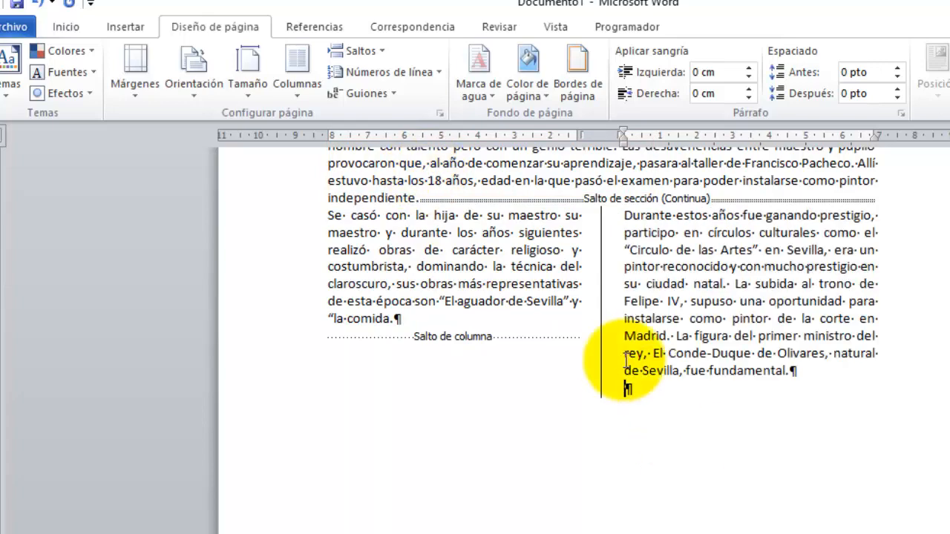
{"action": "left_click", "coordinate": [383, 48]}
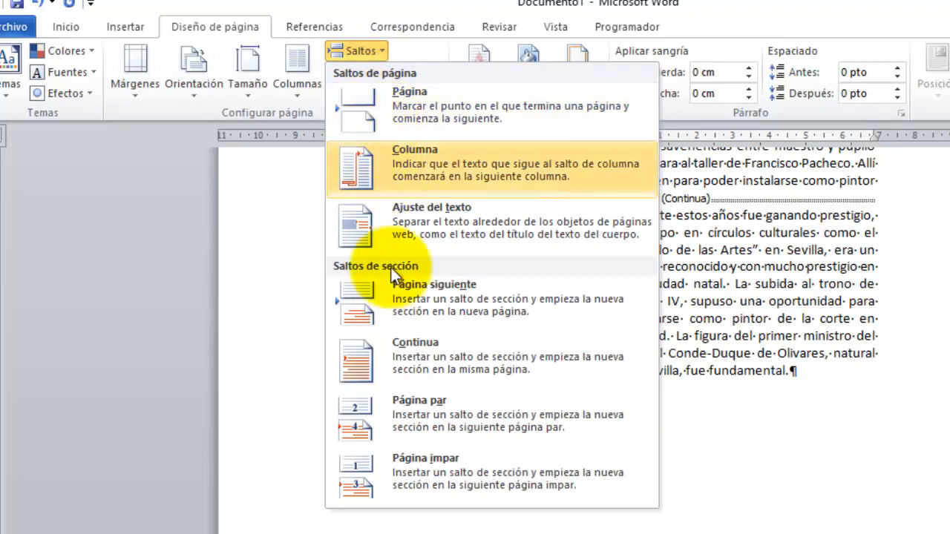
{"action": "left_click", "coordinate": [389, 360]}
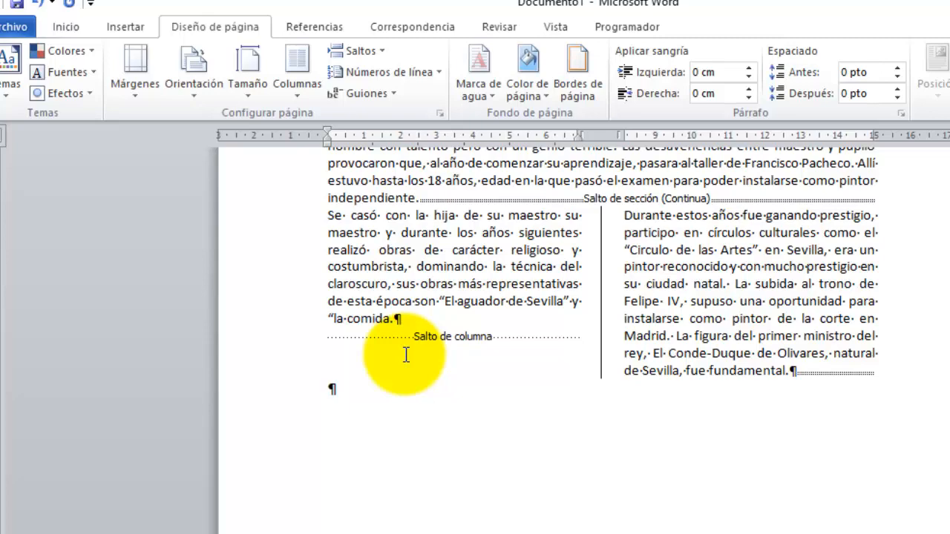
- Set the new section to three columns of equal width without a line between them, applied to Esta sección
{"action": "scroll", "coordinate": [406, 355], "scroll_direction": "up", "scroll_amount": 2}
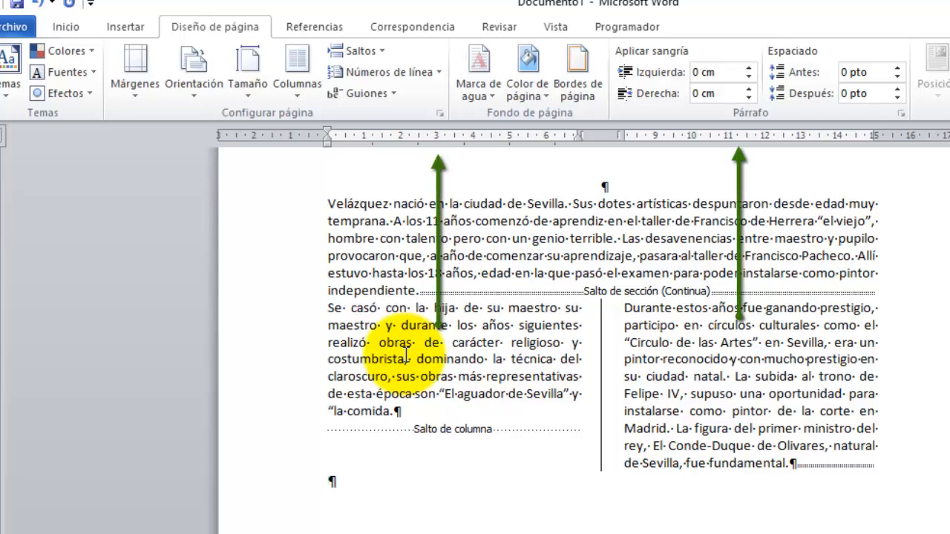
{"action": "left_click", "coordinate": [311, 86]}
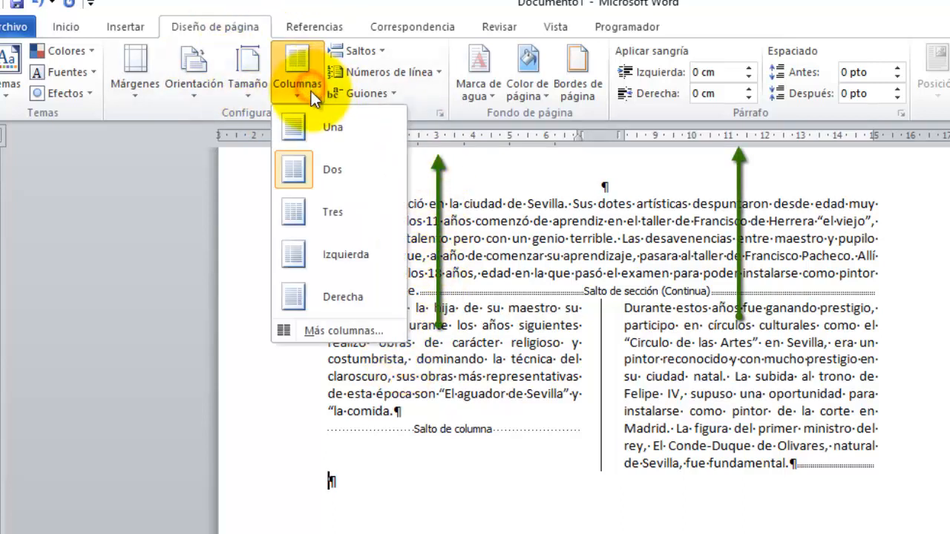
{"action": "left_click", "coordinate": [325, 328]}
{"action": "left_click", "coordinate": [504, 258]}
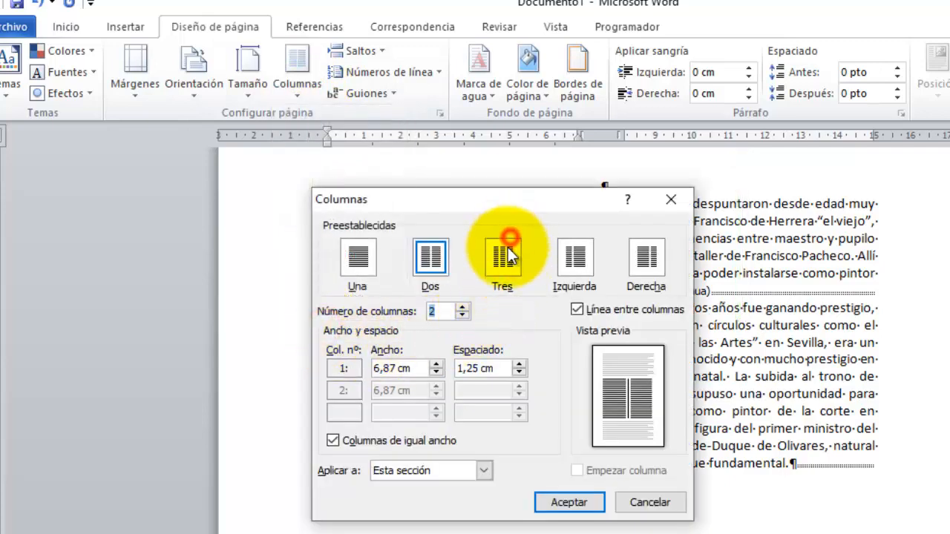
{"action": "left_click", "coordinate": [577, 309]}
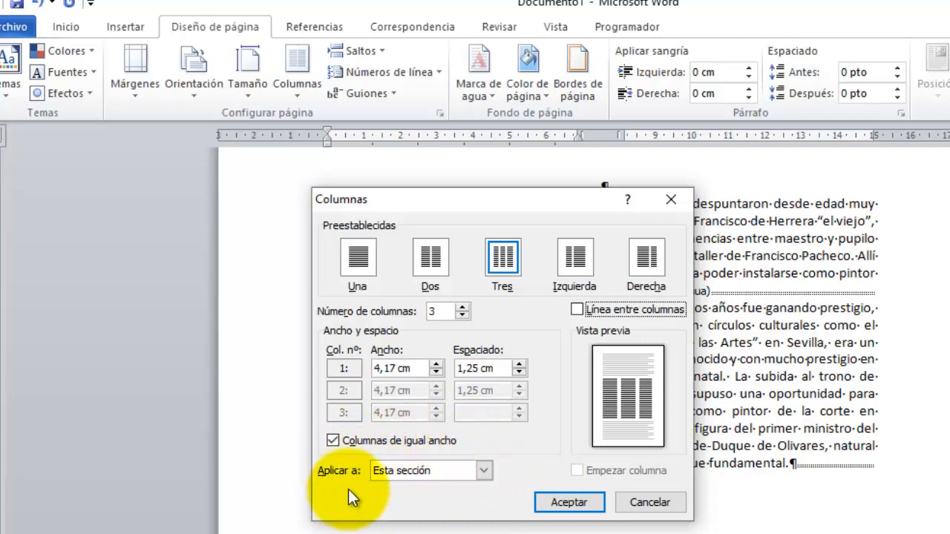
{"action": "left_click", "coordinate": [583, 520]}
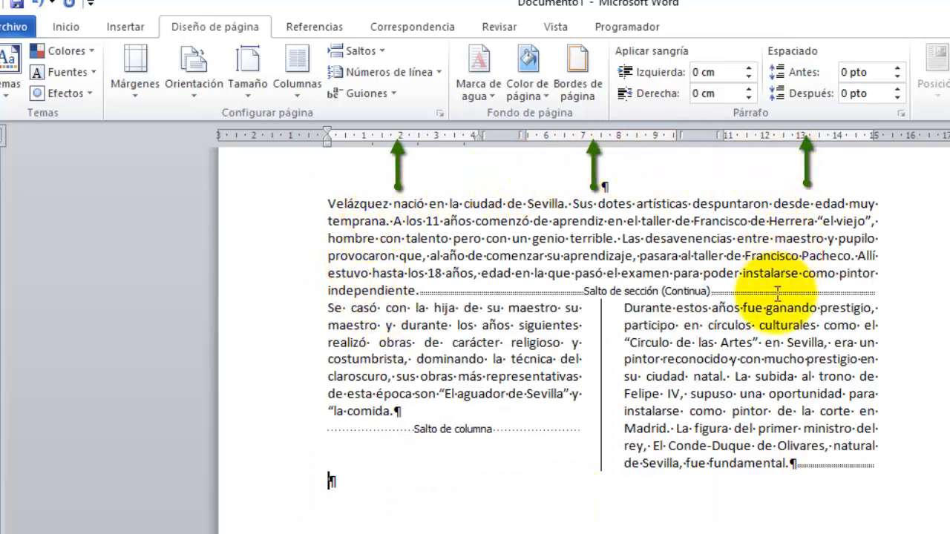
- Enter the paragraph beginning "El Conde Duque, favoreció el ascenso de andaluces" in the three-column section and insert a column break after it
{"action": "scroll", "coordinate": [493, 528], "scroll_direction": "down", "scroll_amount": 1}
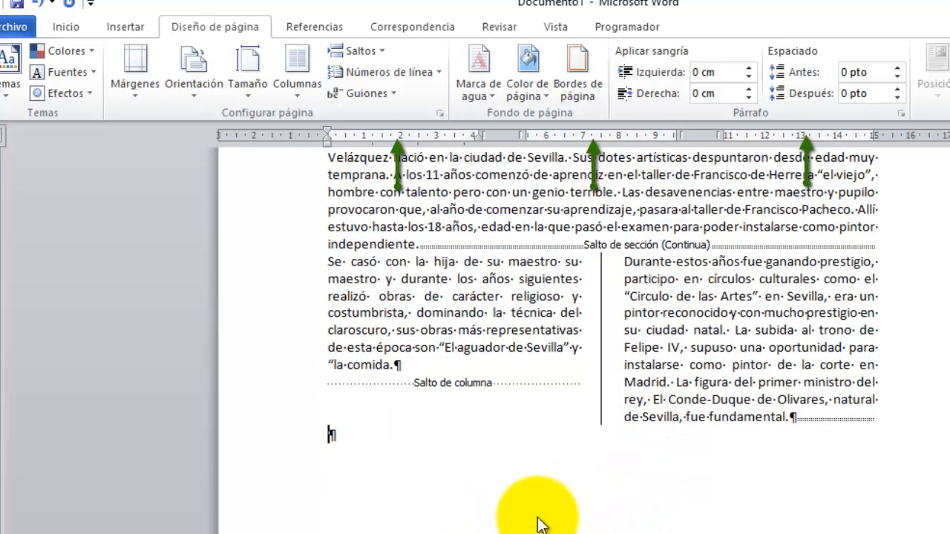
{"action": "type", "text": "El"}
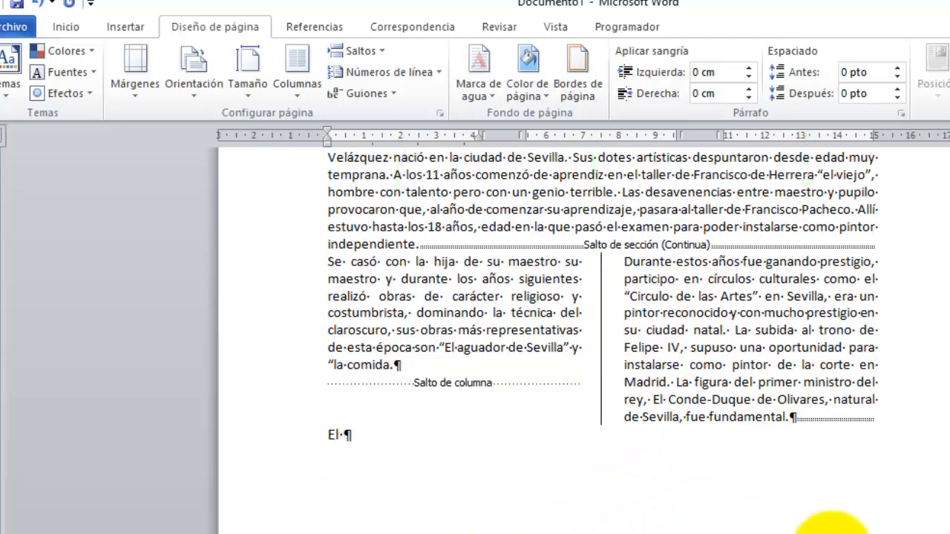
{"action": "type", "text": " Conde Duque"}
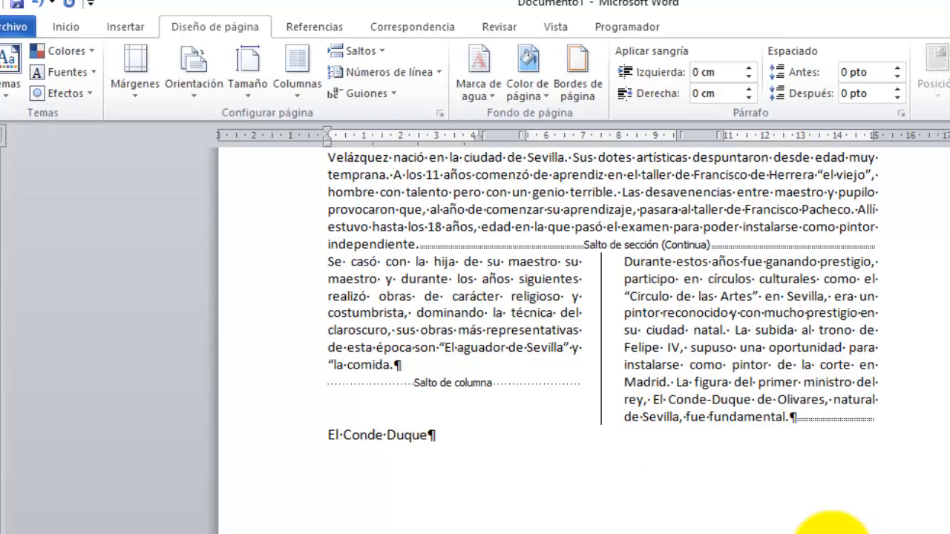
{"action": "type", "text": ", favoreció el ascenso de andaluces en la corte. En un primer intento Velásquez no consigue retratar al rey, pero si al importante poeta Góngora. En 1623 su suegro consigue del Conde-Duque una orden de presentación en Madrid para pintar al monarca. El resultado fue excepcional, pues consiguió ser pintor de la corte y nombrado Ujier de Cámara cuatro años después."}
{"action": "scroll", "coordinate": [537, 316], "scroll_direction": "up", "scroll_amount": 1}
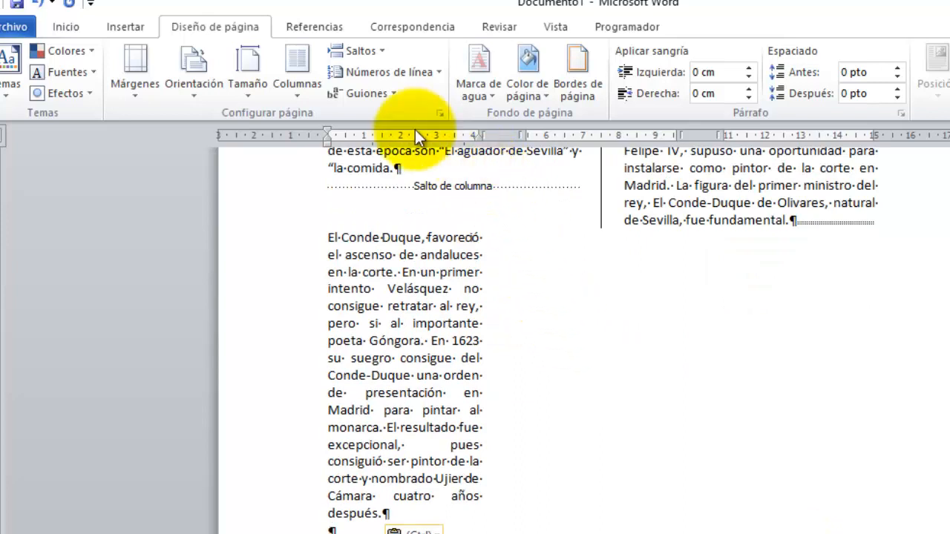
{"action": "left_click", "coordinate": [369, 50]}
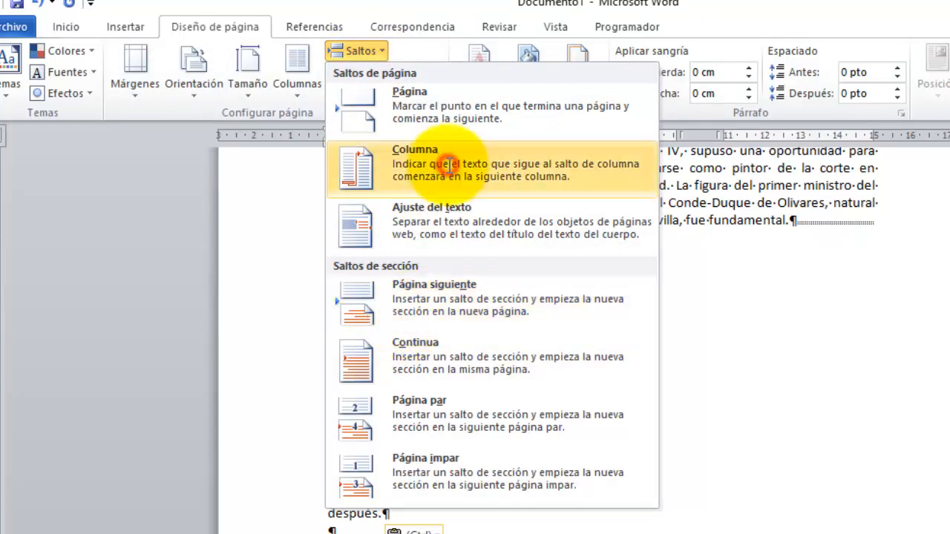
{"action": "left_click", "coordinate": [348, 165]}
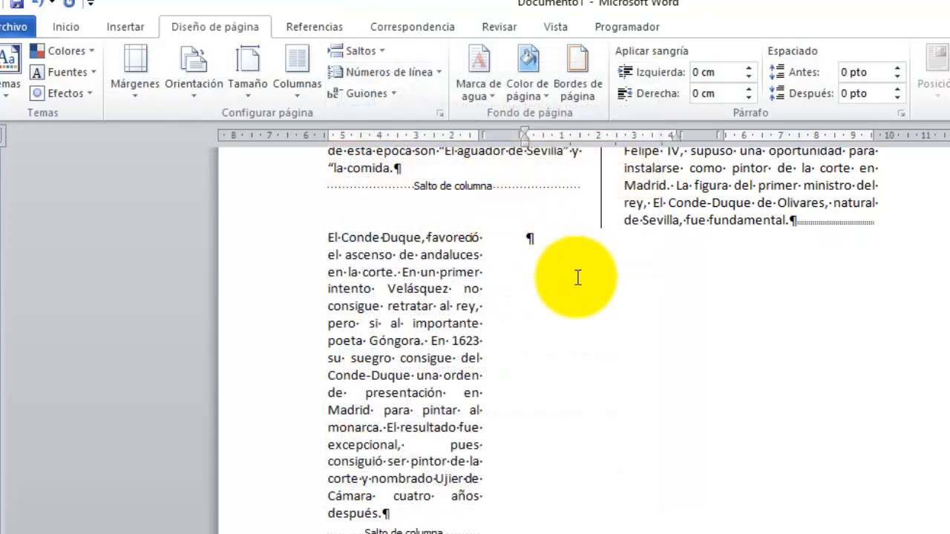
- Fill the middle column with the paragraph beginning "En 1628 conoce a Peter Paul Rubens" and insert a column break after it
{"action": "type", "text": "En 196"}
{"action": "type", "text": "8"}
{"action": "key", "text": "BackSpace"}
{"action": "key", "text": "BackSpace"}
{"action": "key", "text": "BackSpace"}
{"action": "key", "text": "BackSpace"}
{"action": "type", "text": "1628"}
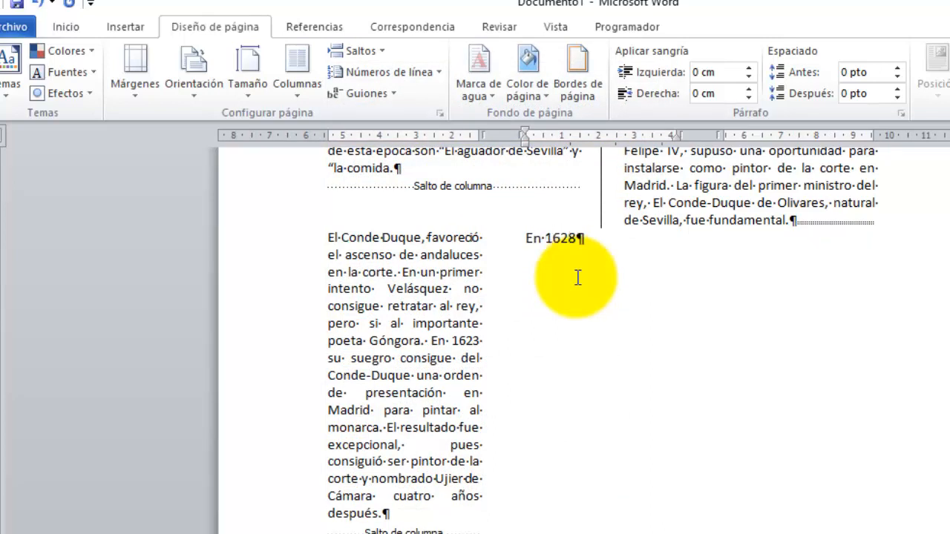
{"action": "key", "text": "ctrl+v"}
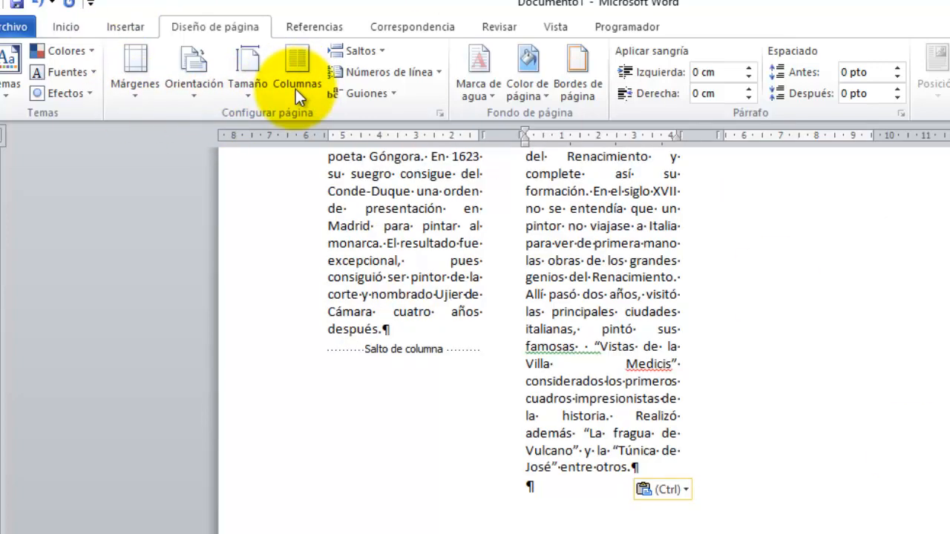
{"action": "left_click", "coordinate": [375, 49]}
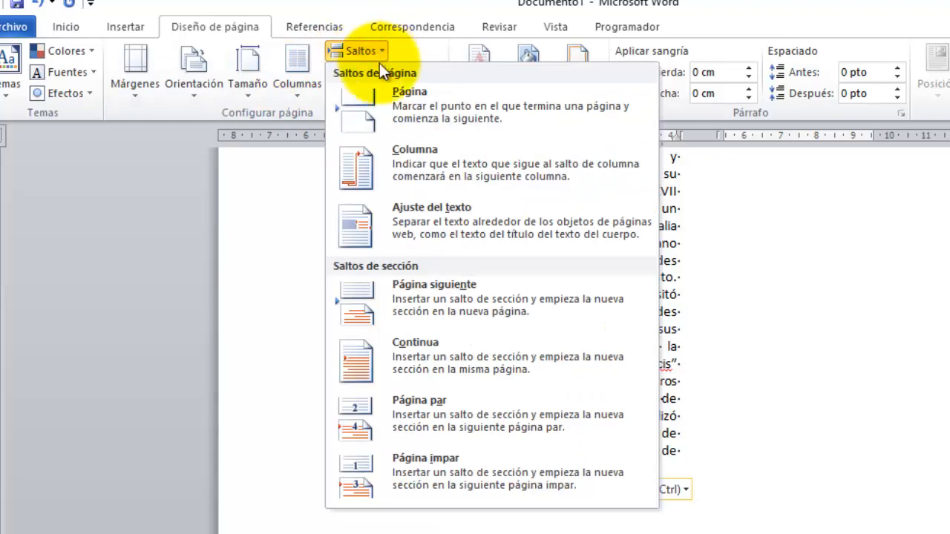
{"action": "left_click", "coordinate": [435, 159]}
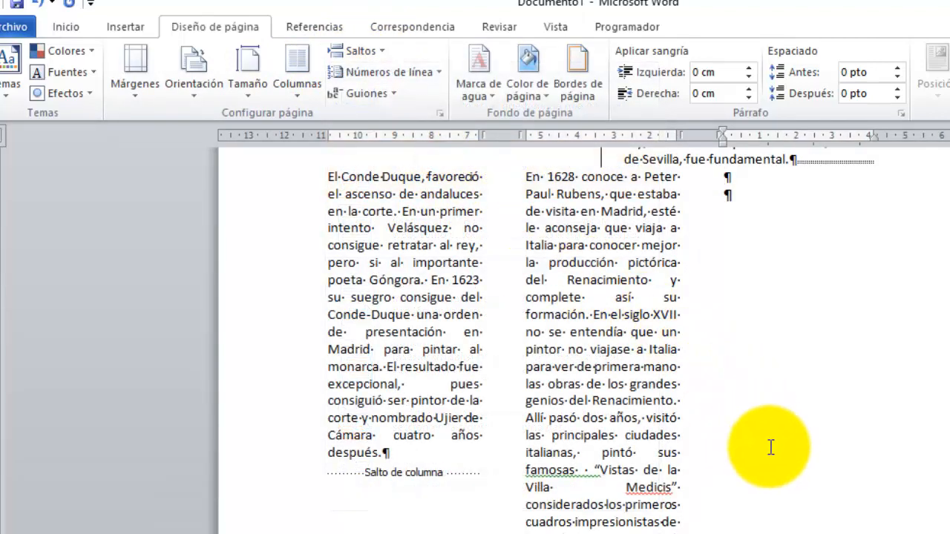
- Fill the third column with the paragraph beginning "En 1631 regresa a España," and insert a continuous section break below it
{"action": "type", "text": "E"}
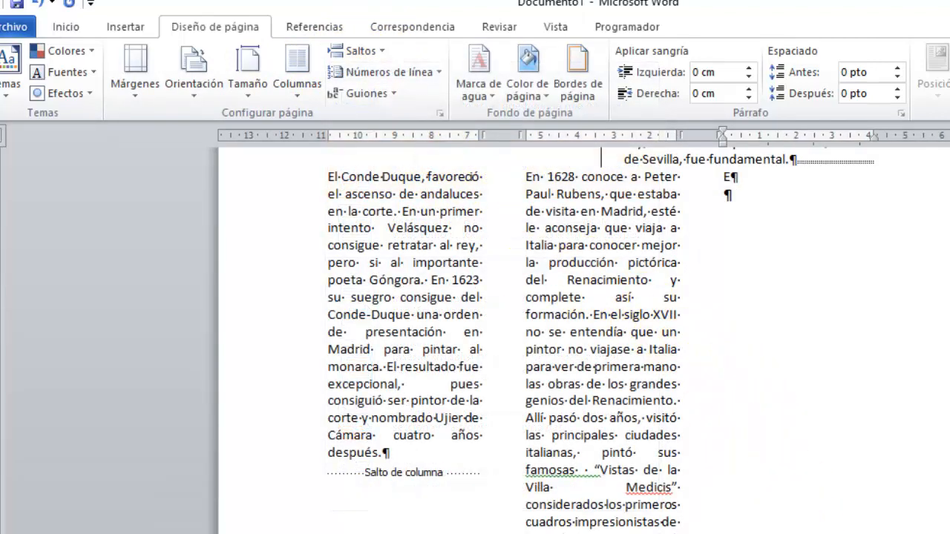
{"action": "type", "text": "n 1631"}
{"action": "type", "text": "regresa a España, ahora sus cuadros son más coloristas, ambientes venecianos, se percibe una mayor libertad artística. En esos años se suceden la muerte de la Reina y del Príncipe Carlos, además fallece su suegro y cae en desgracia el Conde-Duque. Tras estos sucesos vuelve a viajar a Italia, esta vez con encargos del Rey, allí pinta al pontífice Inocencio X, que al ver el cuadro exclamó \"demasiado real\"."}
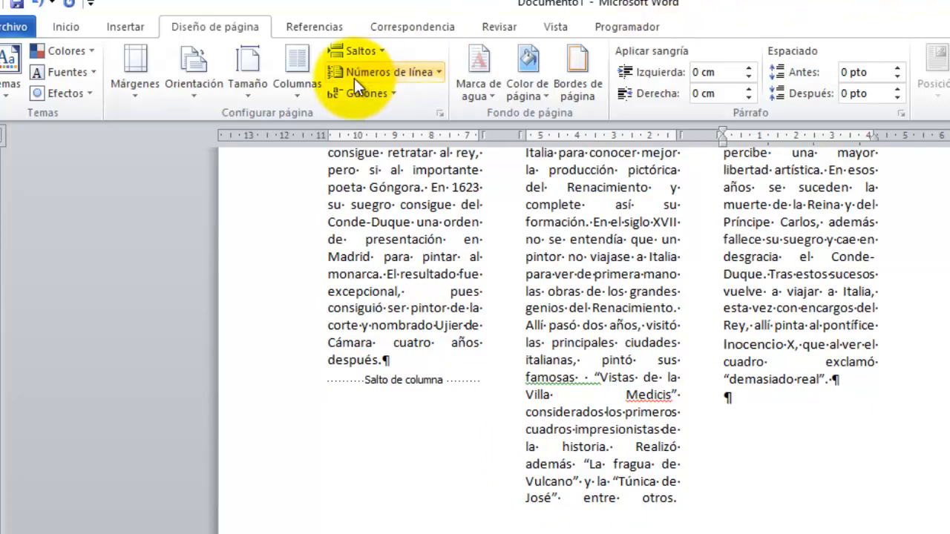
{"action": "left_click", "coordinate": [369, 49]}
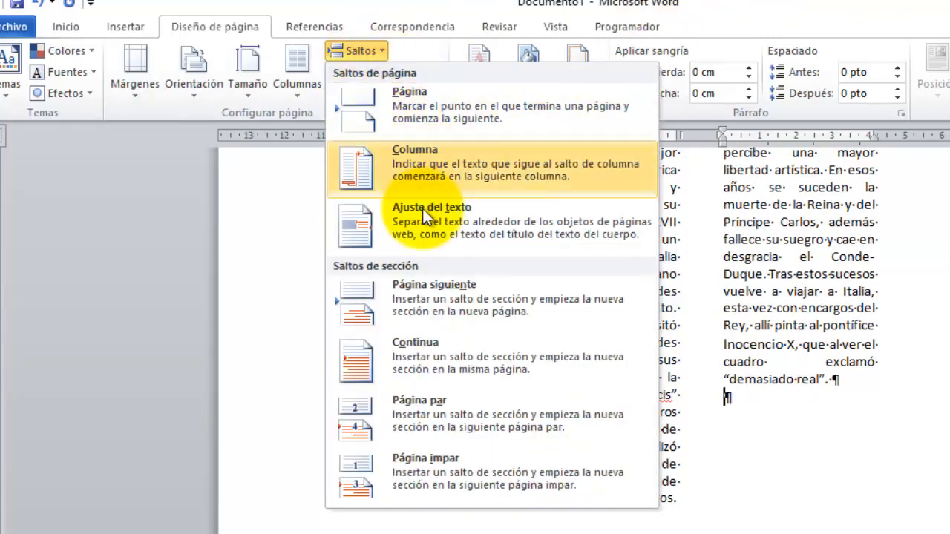
{"action": "left_click", "coordinate": [423, 356]}
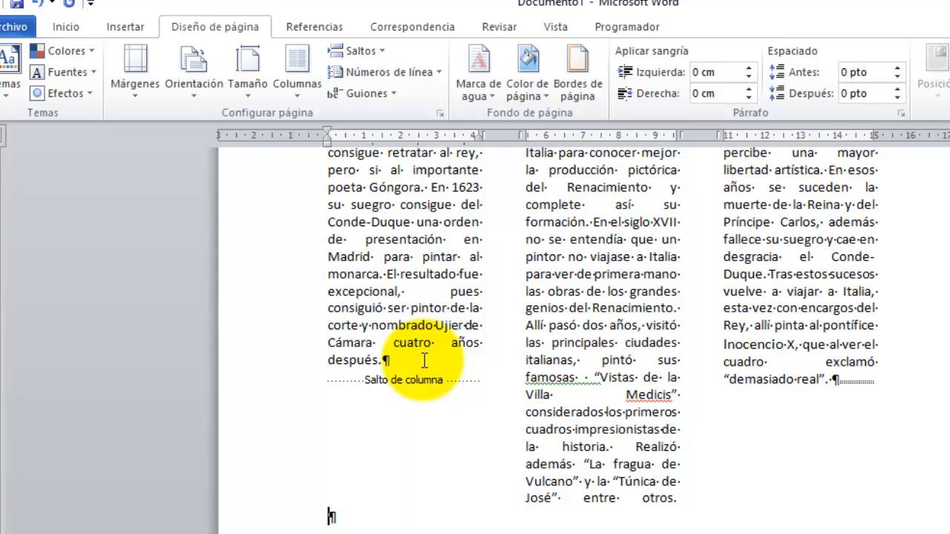
- Set the last section to a single column and enter the closing paragraph beginning "Regresa a España dos años después de su partida, en 1651."
{"action": "left_click", "coordinate": [297, 74]}
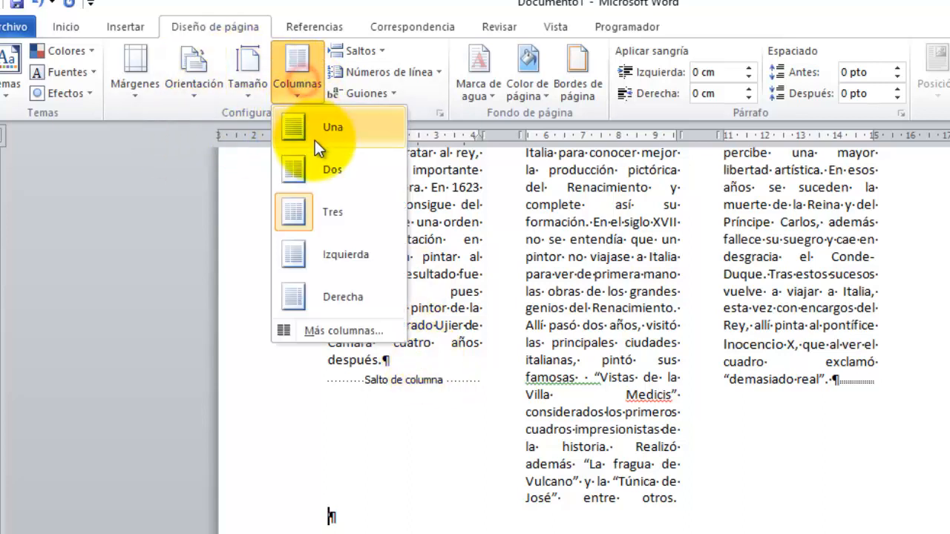
{"action": "left_click", "coordinate": [315, 141]}
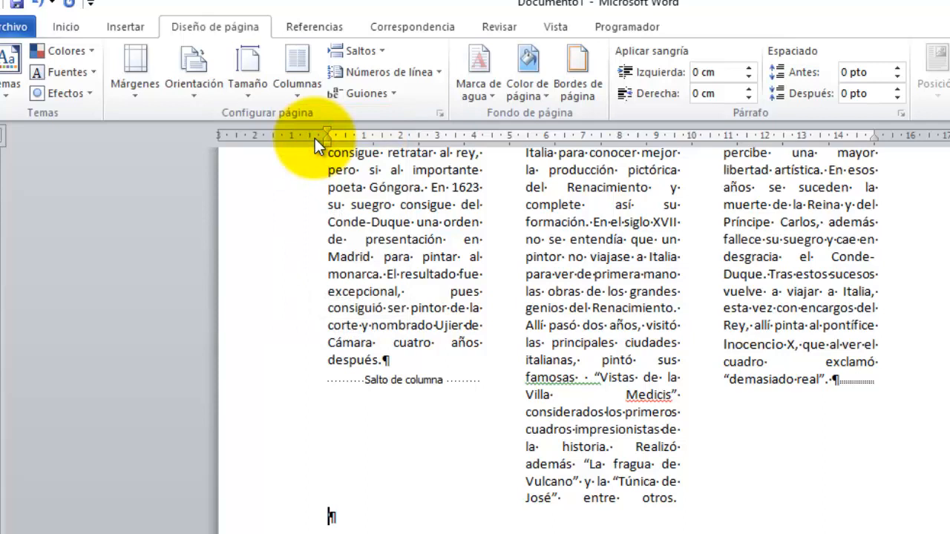
{"action": "type", "text": "Regres"}
{"action": "type", "text": "a"}
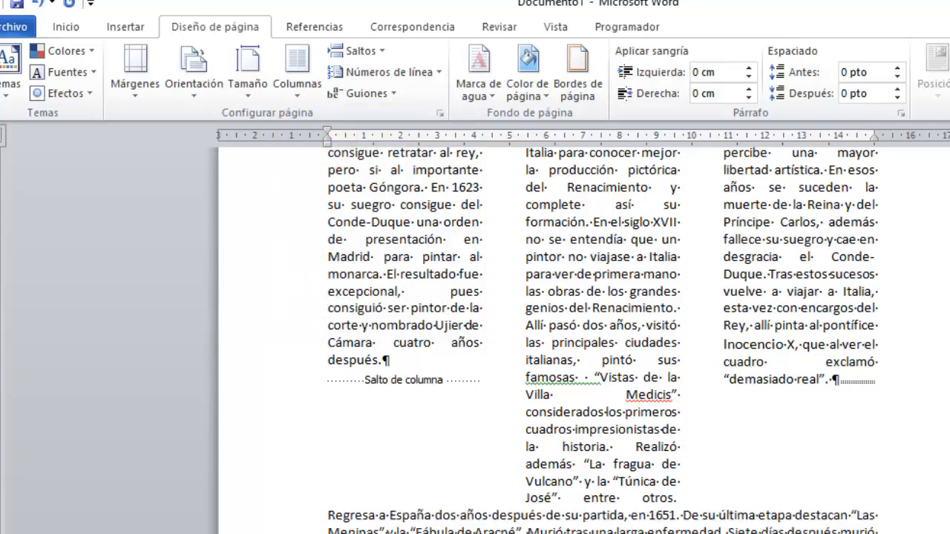
- Look through the document from its start to review the one-, two- and three-column sections
{"action": "scroll", "coordinate": [425, 440], "scroll_direction": "up", "scroll_amount": 10}
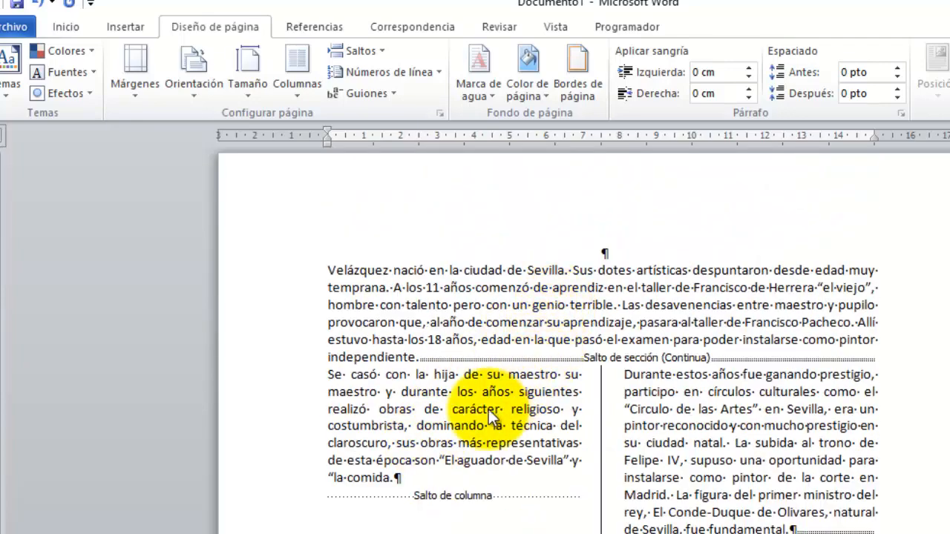
{"action": "scroll", "coordinate": [489, 409], "scroll_direction": "down", "scroll_amount": 1}
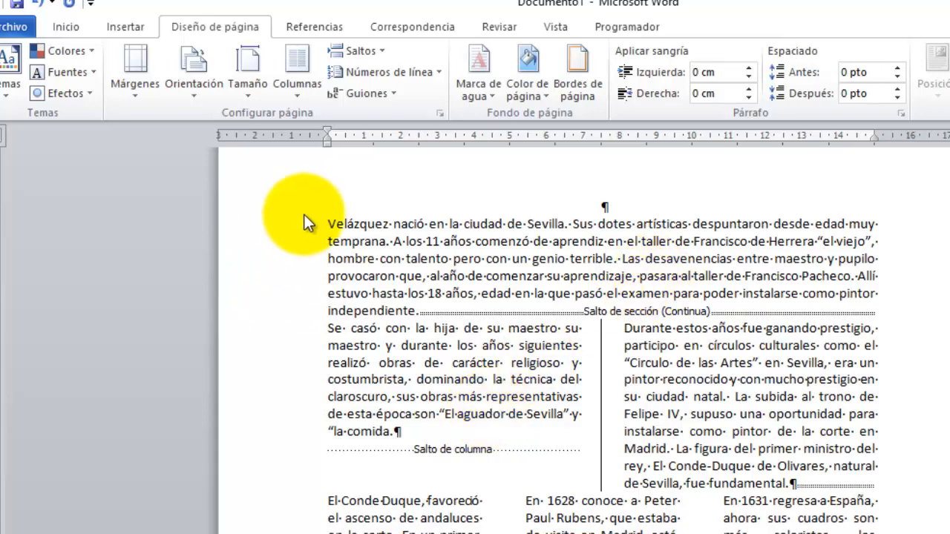
{"action": "scroll", "coordinate": [340, 358], "scroll_direction": "down", "scroll_amount": 5}
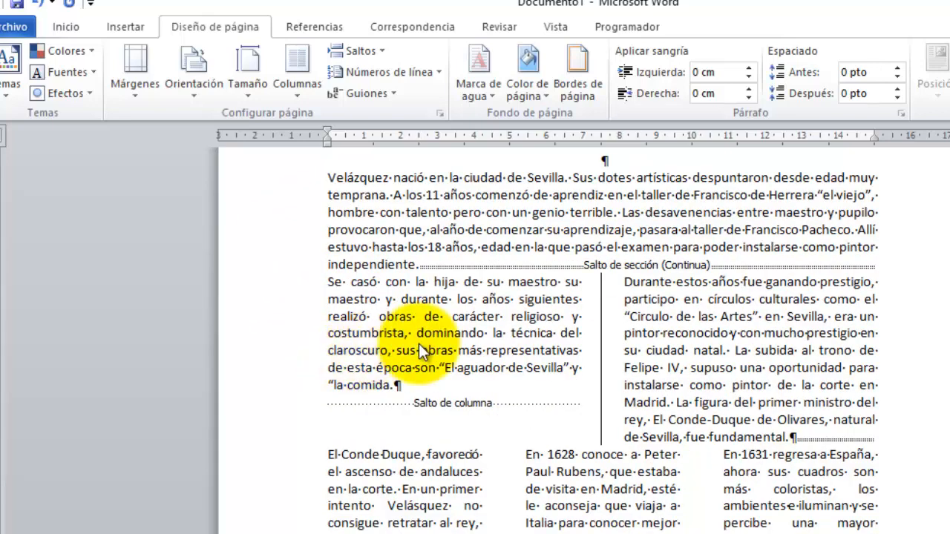
{"action": "scroll", "coordinate": [489, 372], "scroll_direction": "down", "scroll_amount": 6}
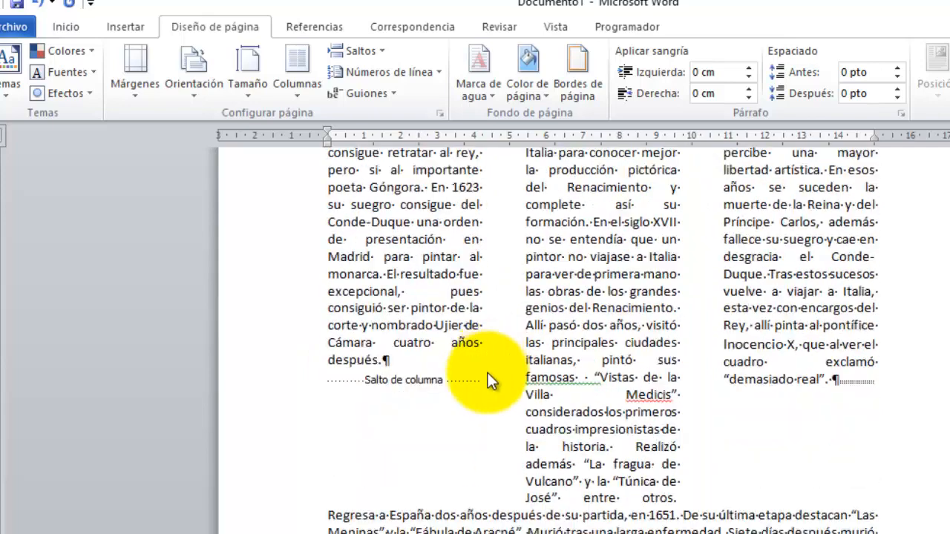